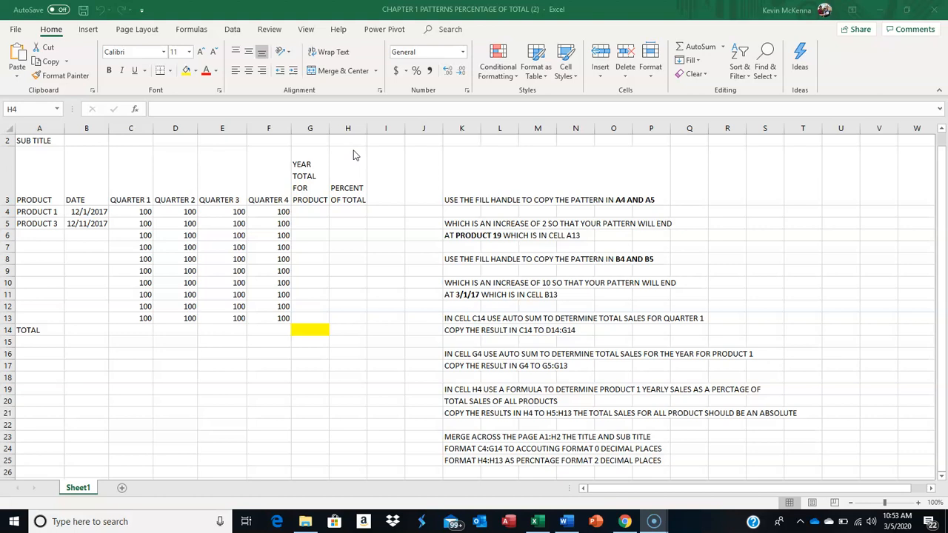
Try extending the product pattern in A4:A5 down to A13 with the fill handle, and undo the fill
{"action": "scroll", "coordinate": [389, 139], "scroll_direction": "up", "scroll_amount": 1}
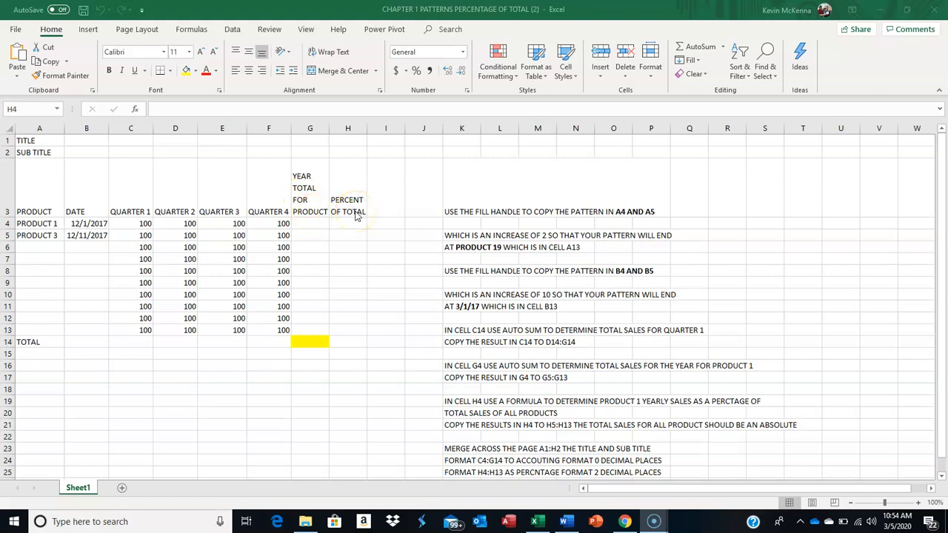
{"action": "left_click", "coordinate": [37, 224]}
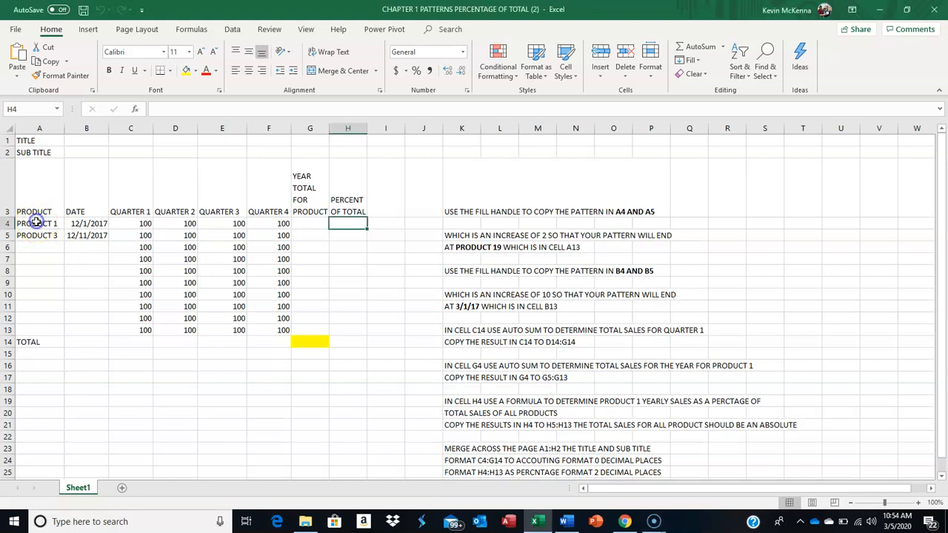
{"action": "left_click", "coordinate": [36, 223]}
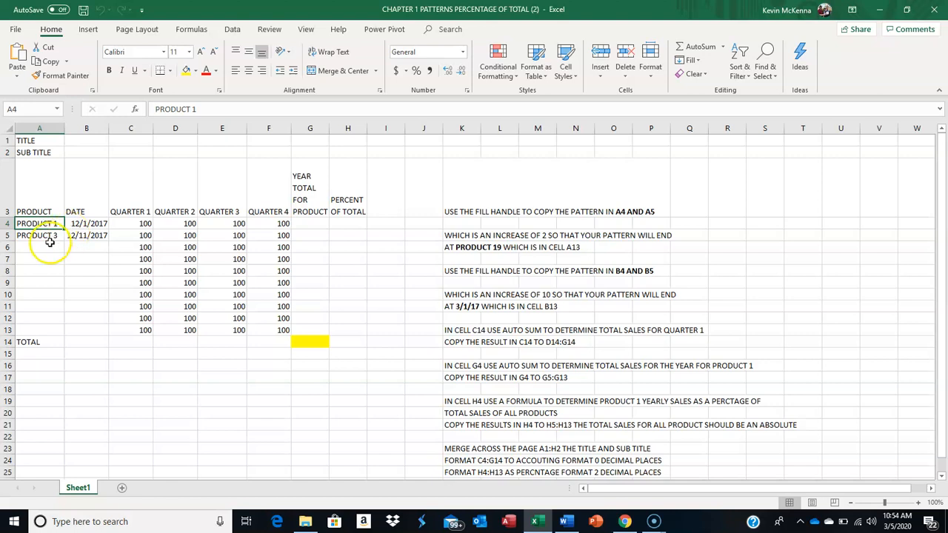
{"action": "left_click", "coordinate": [45, 236]}
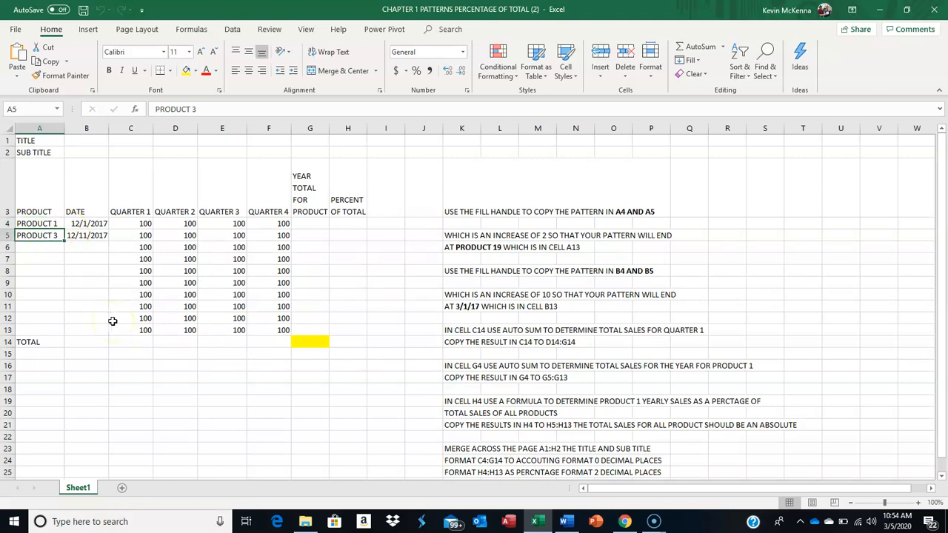
{"action": "left_click", "coordinate": [35, 221]}
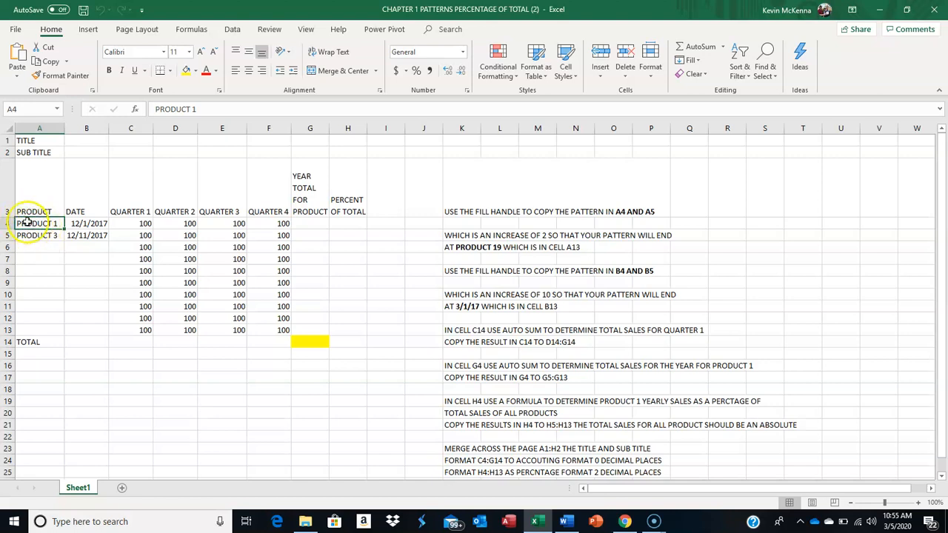
{"action": "left_click_drag", "start_coordinate": [26, 222], "coordinate": [26, 231]}
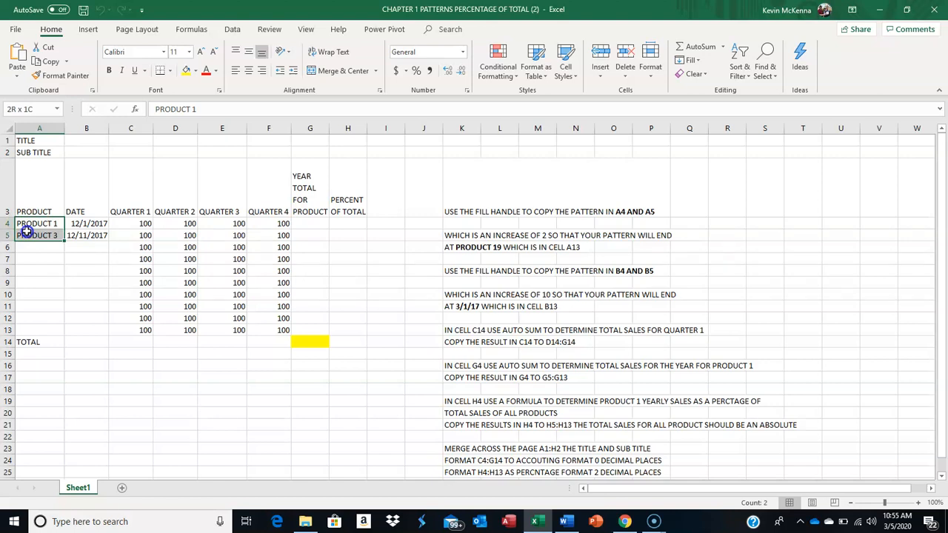
{"action": "left_click_drag", "start_coordinate": [26, 231], "coordinate": [28, 235]}
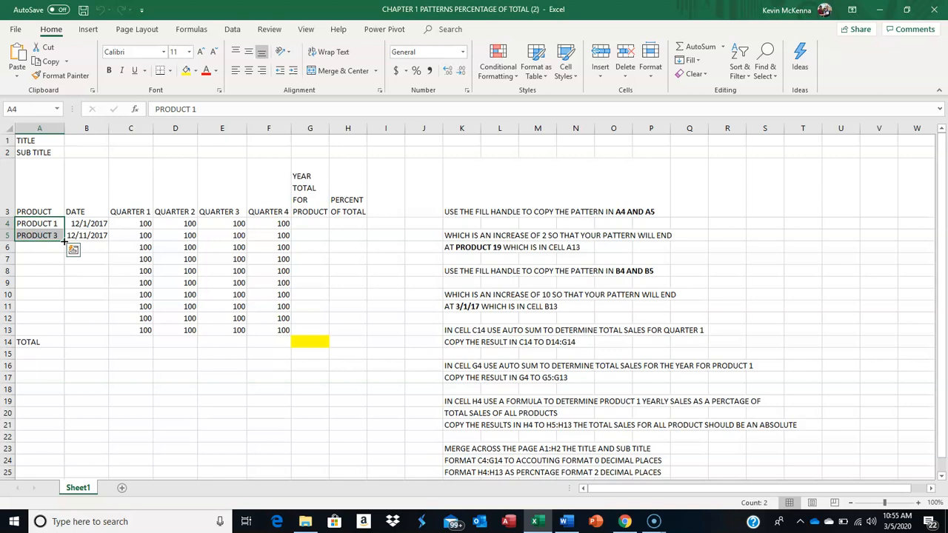
{"action": "left_click_drag", "start_coordinate": [64, 241], "coordinate": [54, 331]}
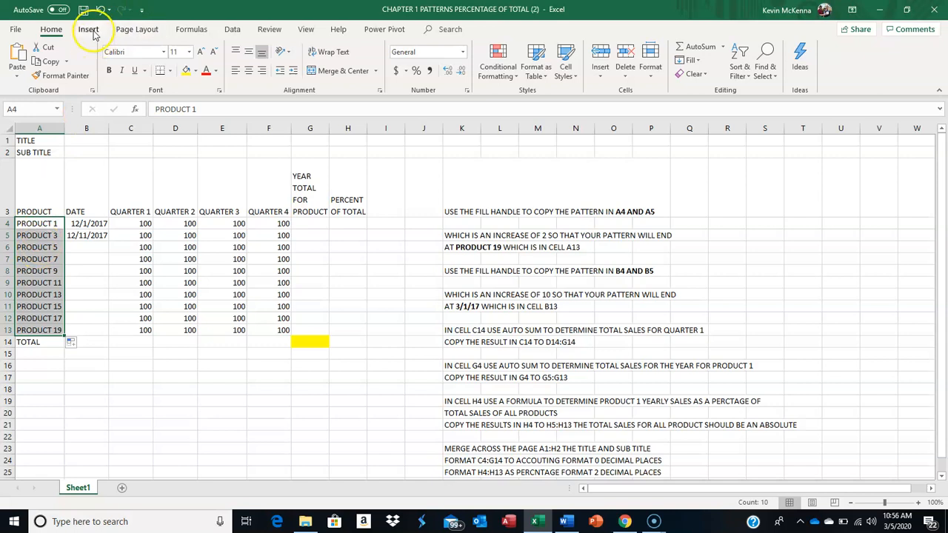
{"action": "left_click", "coordinate": [102, 10]}
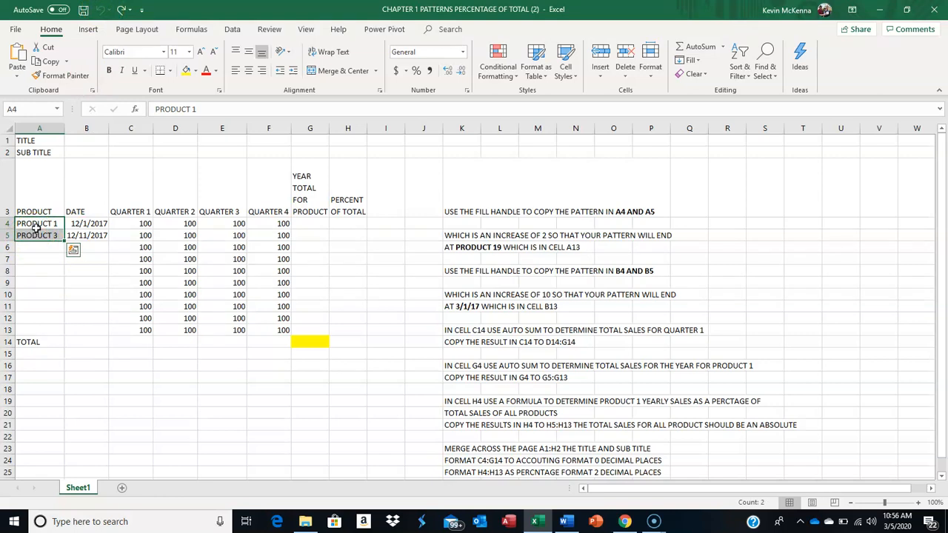
Extend the product numbering pattern from A4:A5 down to PRODUCT 19 in cell A13
{"action": "left_click", "coordinate": [24, 223]}
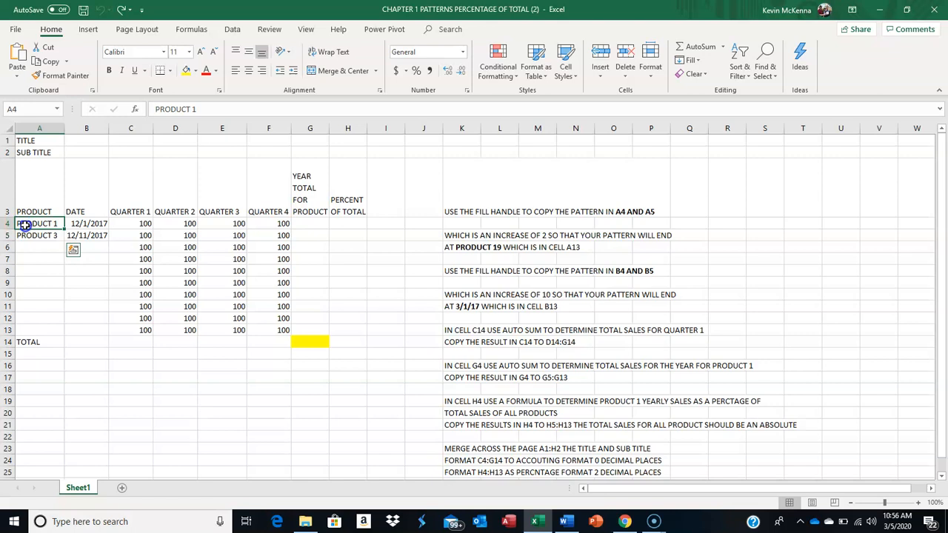
{"action": "left_click_drag", "start_coordinate": [25, 224], "coordinate": [24, 234]}
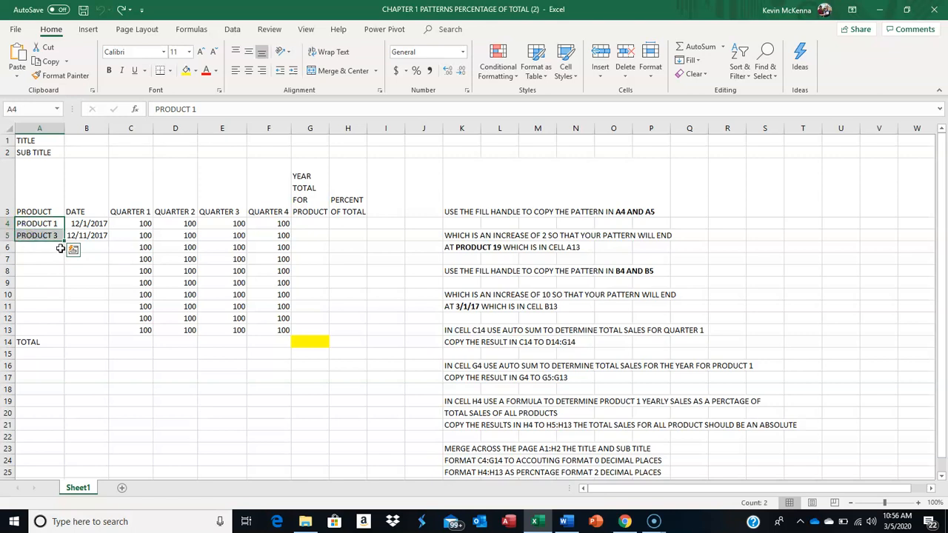
{"action": "left_click_drag", "start_coordinate": [64, 243], "coordinate": [66, 243]}
{"action": "left_click_drag", "start_coordinate": [64, 243], "coordinate": [54, 322]}
{"action": "left_click_drag", "start_coordinate": [53, 328], "coordinate": [53, 335]}
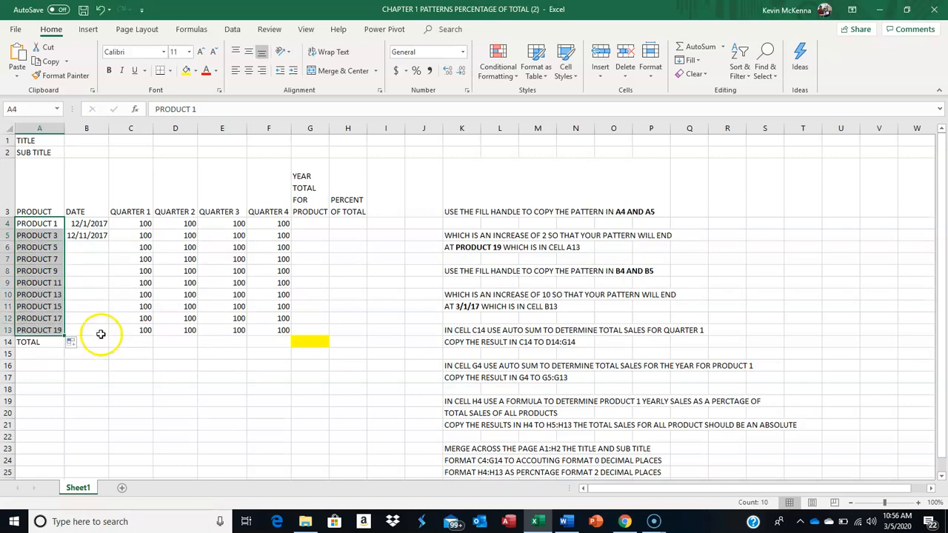
Try extending the date pattern in B4:B5 down to B13, and undo the date fill
{"action": "left_click", "coordinate": [97, 223]}
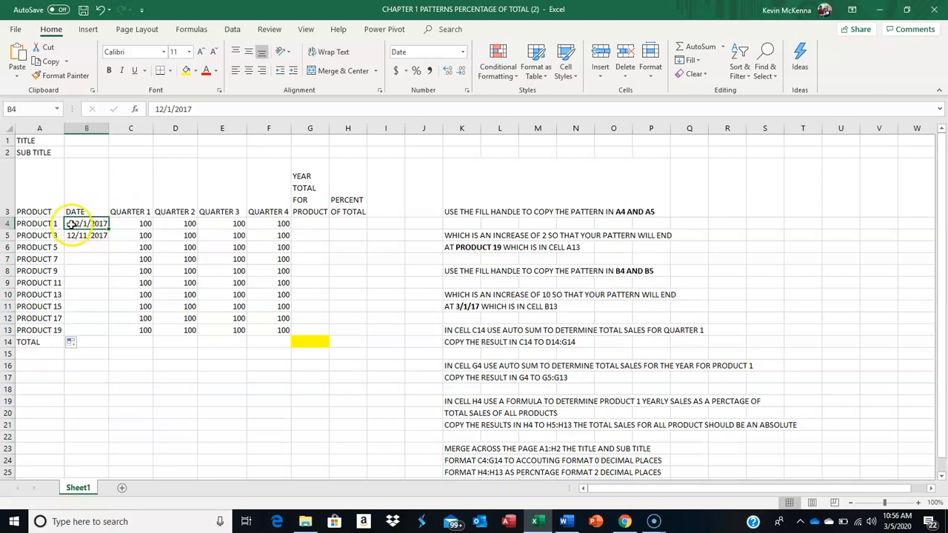
{"action": "left_click_drag", "start_coordinate": [73, 225], "coordinate": [72, 235]}
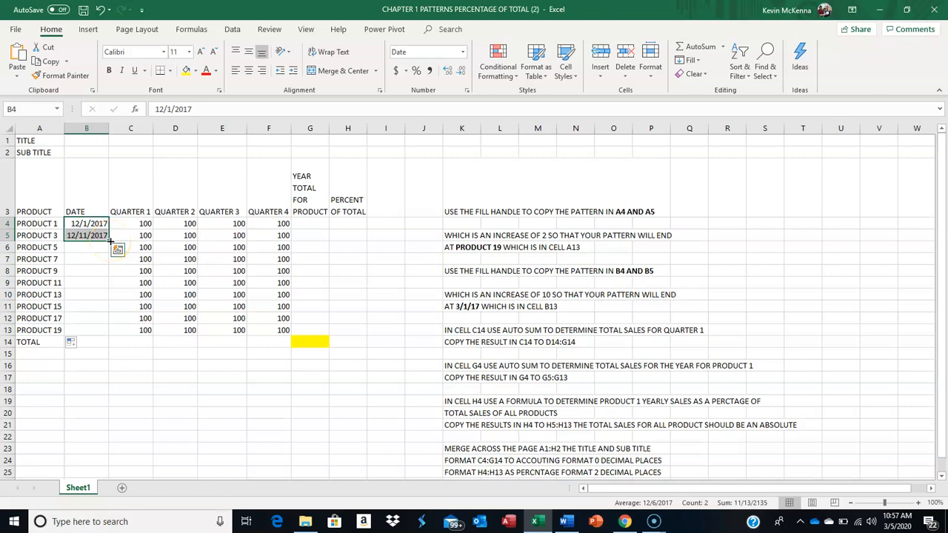
{"action": "left_click_drag", "start_coordinate": [110, 242], "coordinate": [94, 330]}
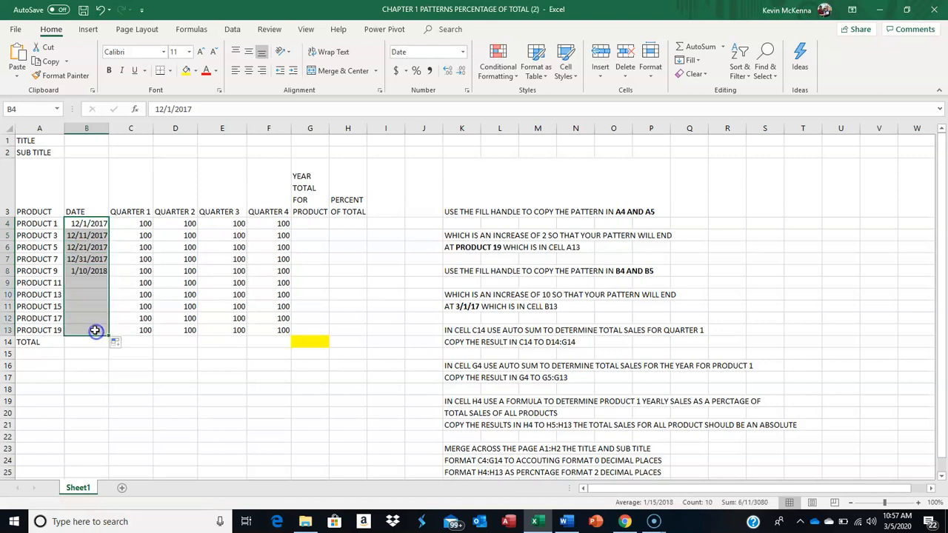
{"action": "left_click", "coordinate": [100, 13]}
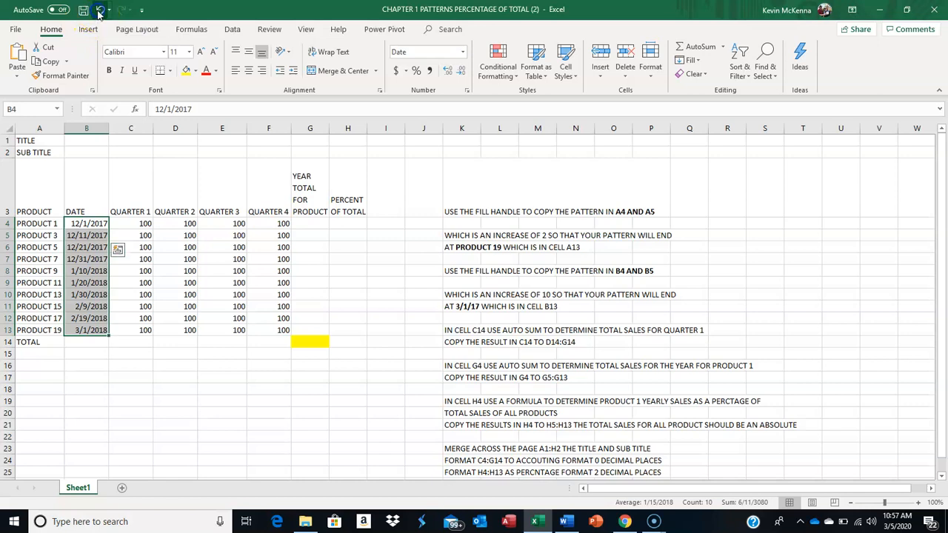
Extend the ten-day date pattern from B4:B5 down to 3/1/2018 in cell B13
{"action": "left_click", "coordinate": [70, 223]}
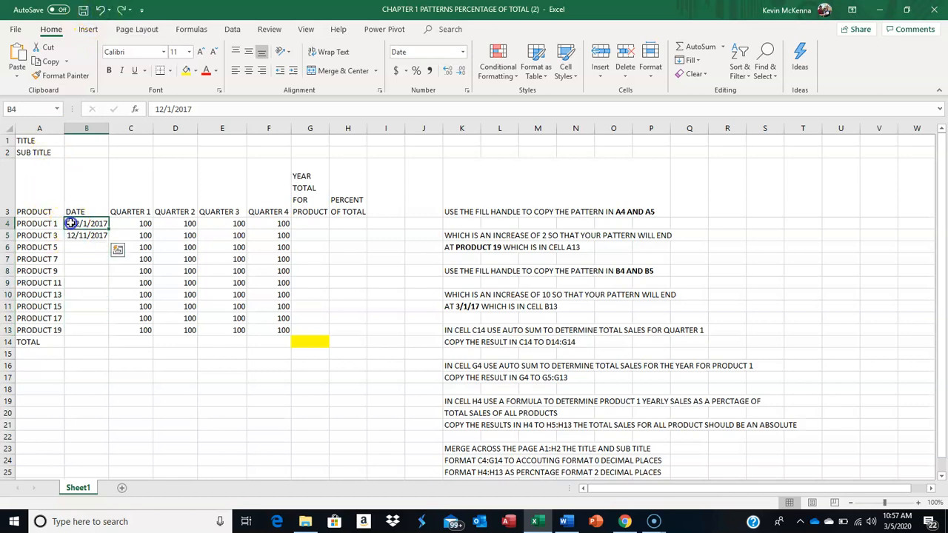
{"action": "left_click_drag", "start_coordinate": [69, 225], "coordinate": [70, 233]}
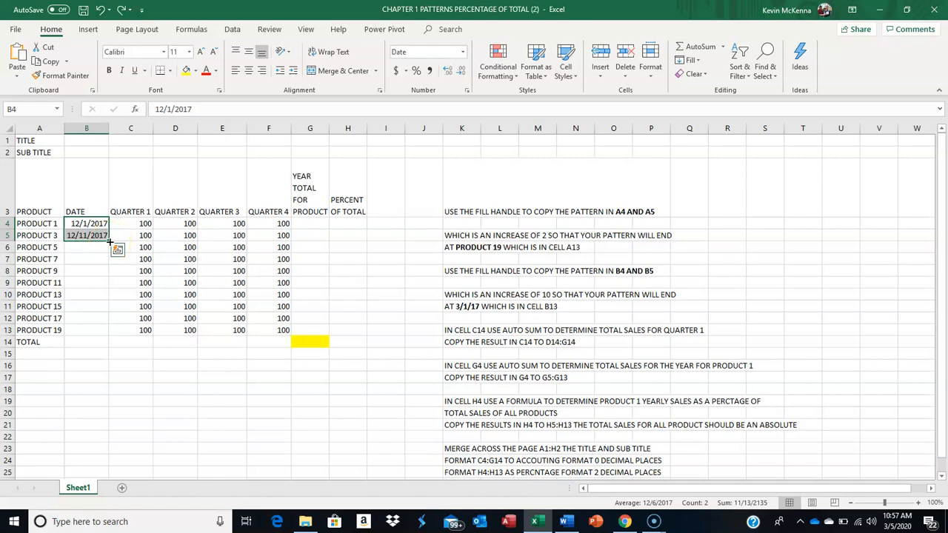
{"action": "left_click_drag", "start_coordinate": [109, 241], "coordinate": [95, 338]}
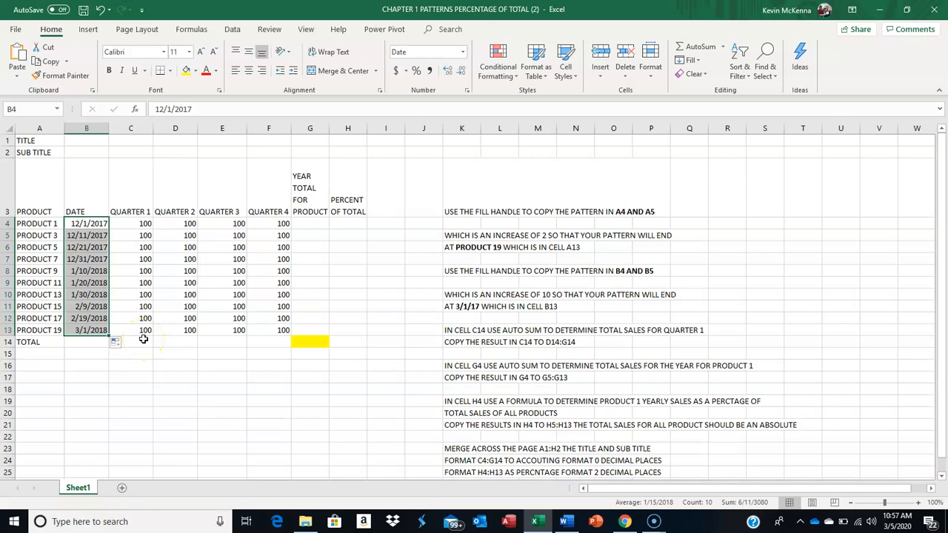
Total the Quarter 1 sales by applying the AutoSum Sum function to the selected range C4:C13
{"action": "left_click", "coordinate": [143, 339]}
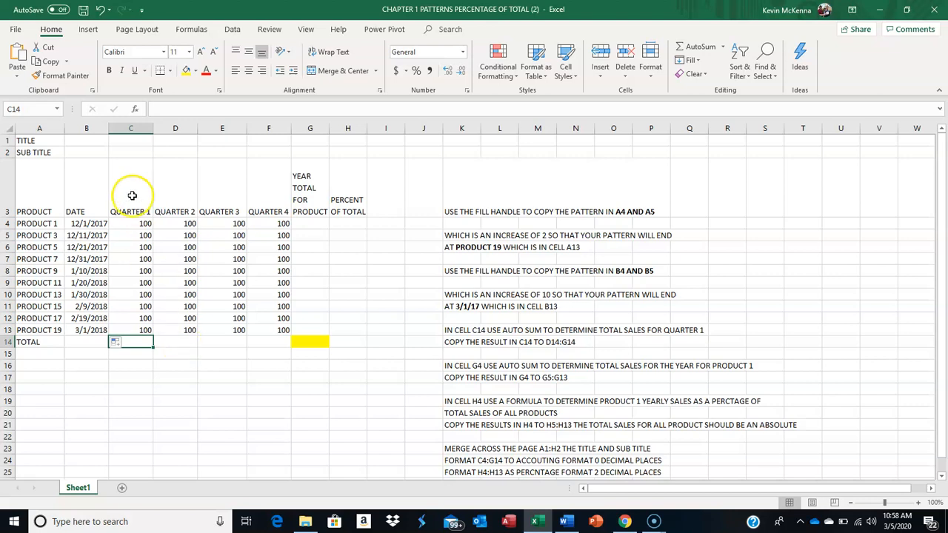
{"action": "left_click", "coordinate": [138, 220]}
{"action": "left_click_drag", "start_coordinate": [138, 222], "coordinate": [132, 327]}
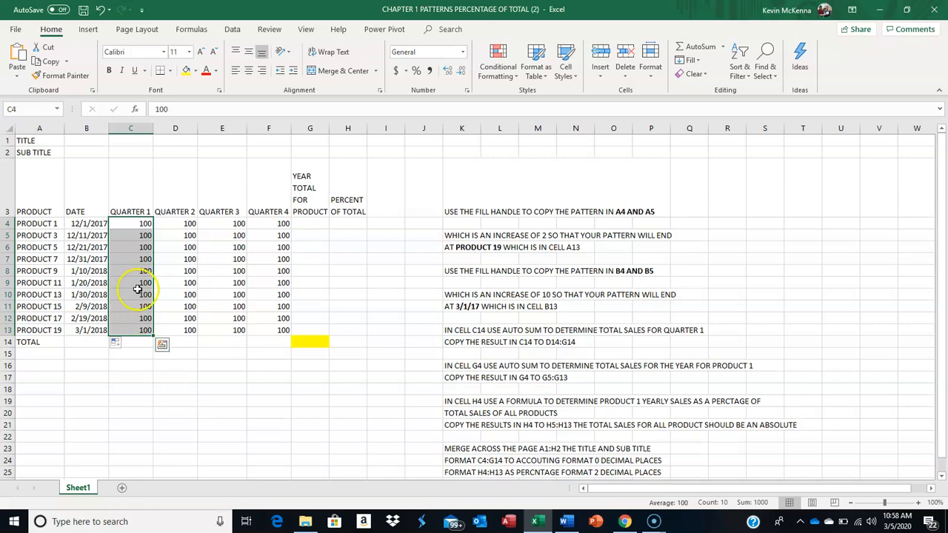
{"action": "left_click", "coordinate": [133, 222]}
{"action": "left_click_drag", "start_coordinate": [133, 223], "coordinate": [140, 323]}
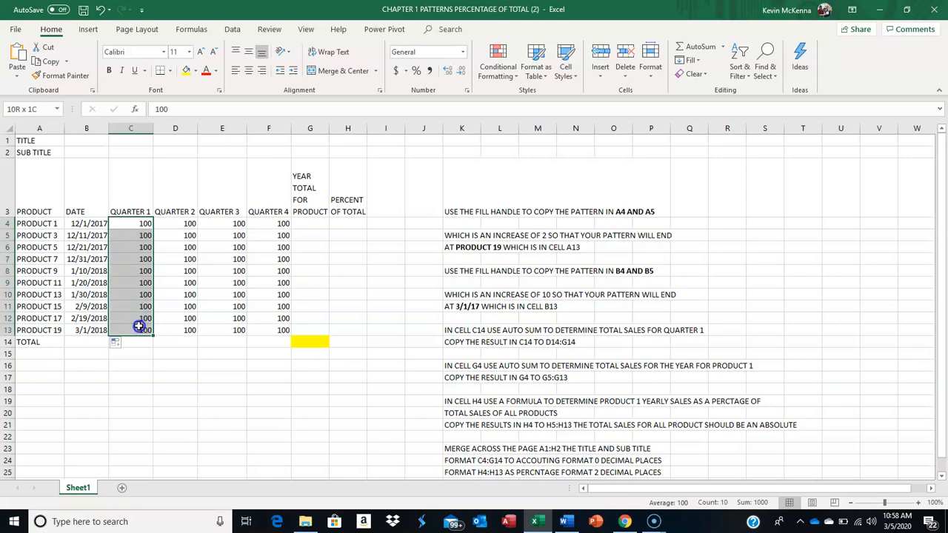
{"action": "left_click", "coordinate": [725, 49]}
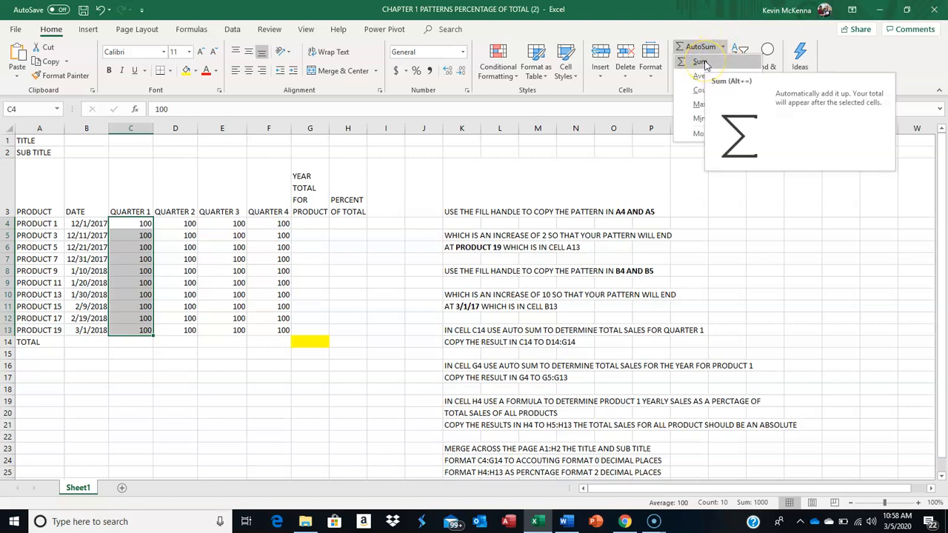
{"action": "left_click", "coordinate": [702, 62]}
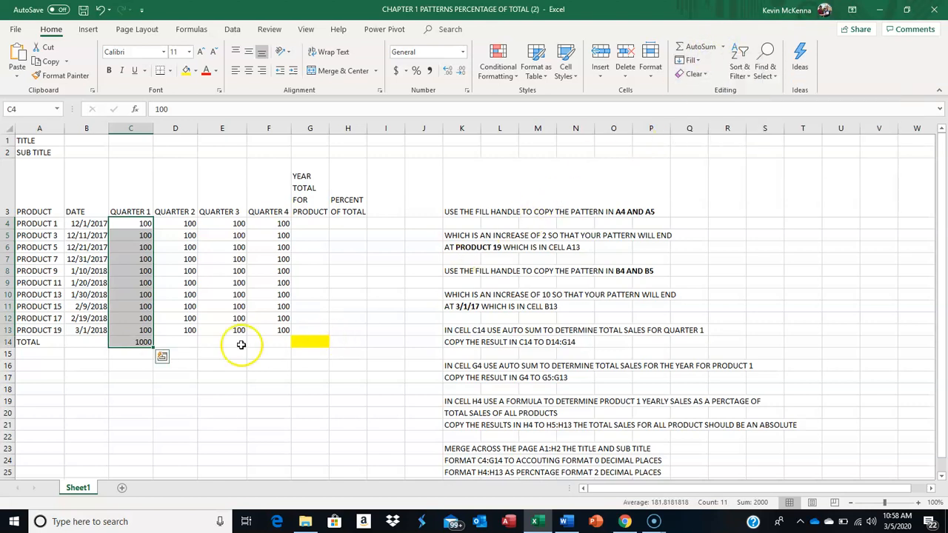
Inspect the SUM formula in C14, and delete the cell's contents
{"action": "left_click", "coordinate": [141, 343]}
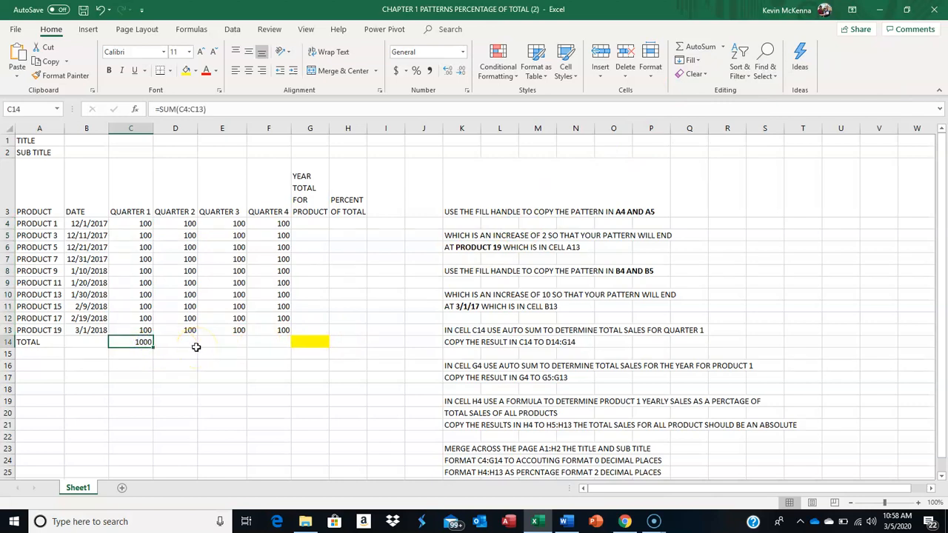
{"action": "double_click", "coordinate": [134, 342]}
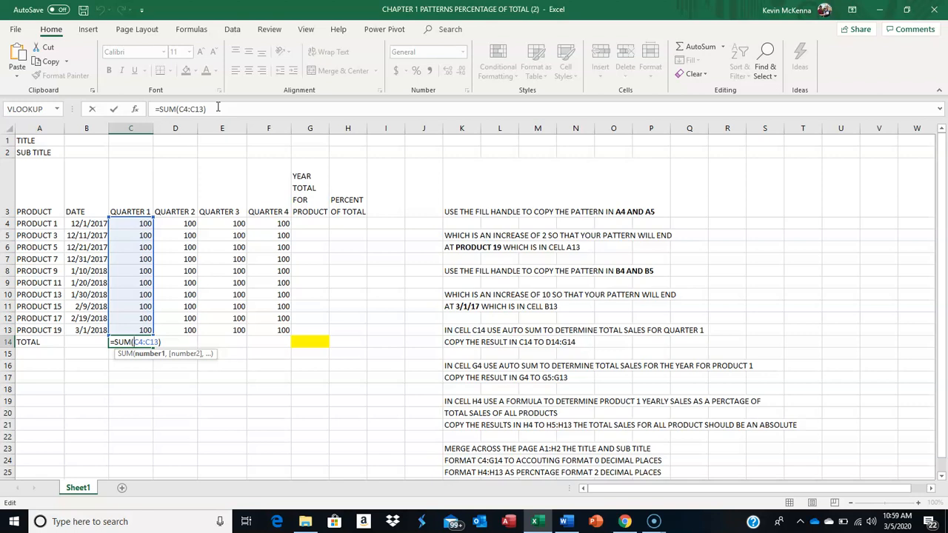
{"action": "key", "text": "ctrl+Return"}
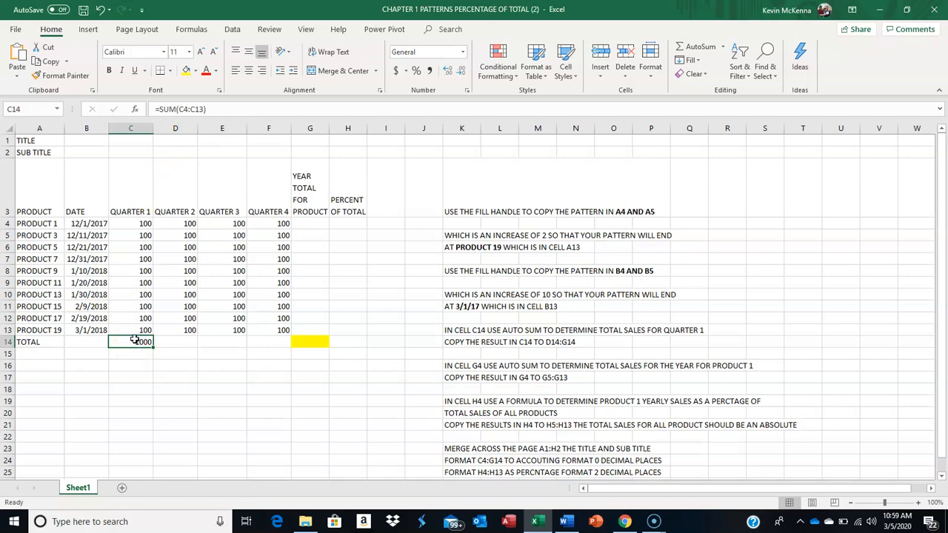
{"action": "key", "text": "Delete"}
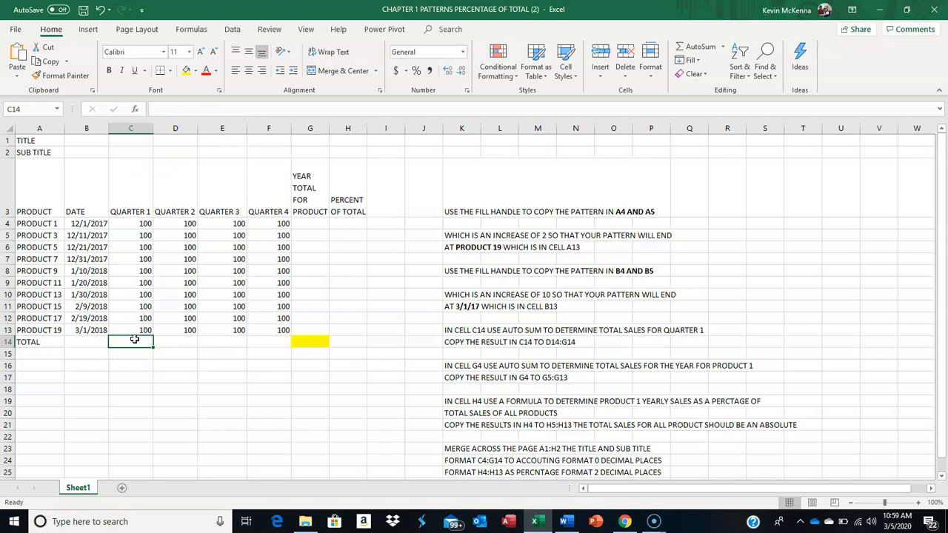
Use AutoSum from the empty cell C14 to enter =SUM(C4:C13) for the Quarter 1 total
{"action": "left_click", "coordinate": [181, 343]}
{"action": "left_click", "coordinate": [132, 341]}
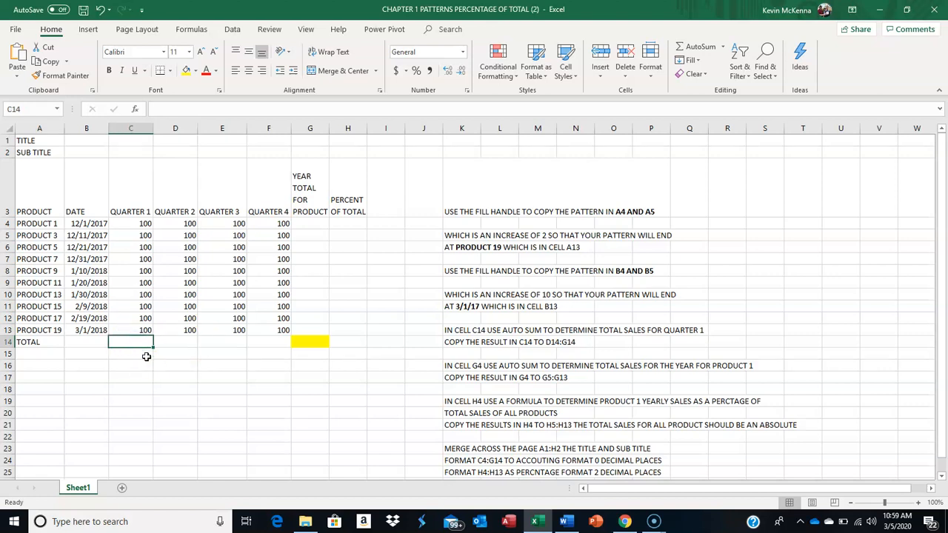
{"action": "left_click", "coordinate": [130, 348]}
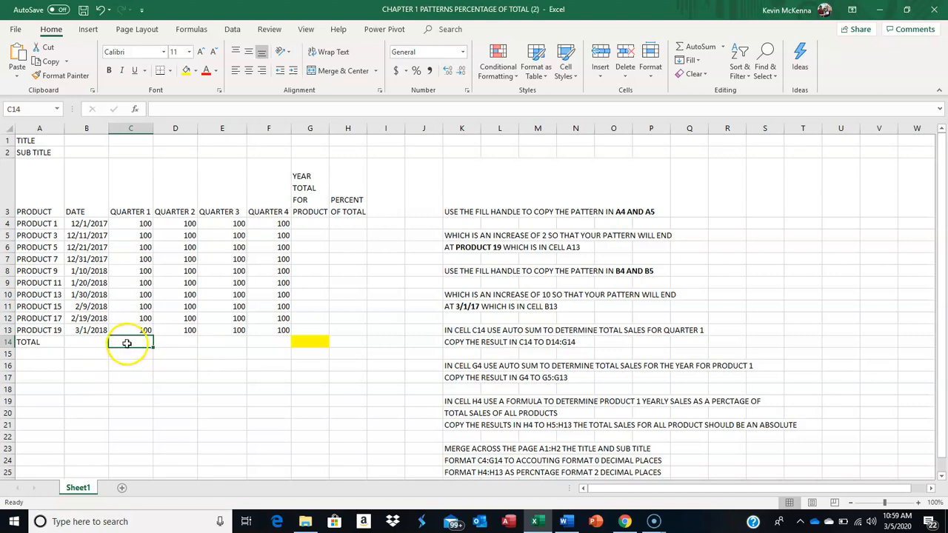
{"action": "left_click", "coordinate": [133, 339]}
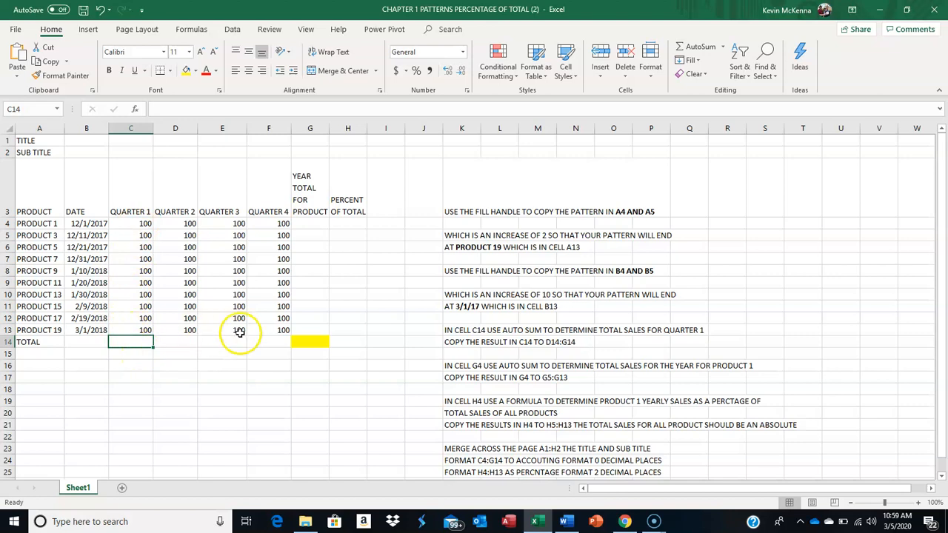
{"action": "left_click", "coordinate": [723, 47]}
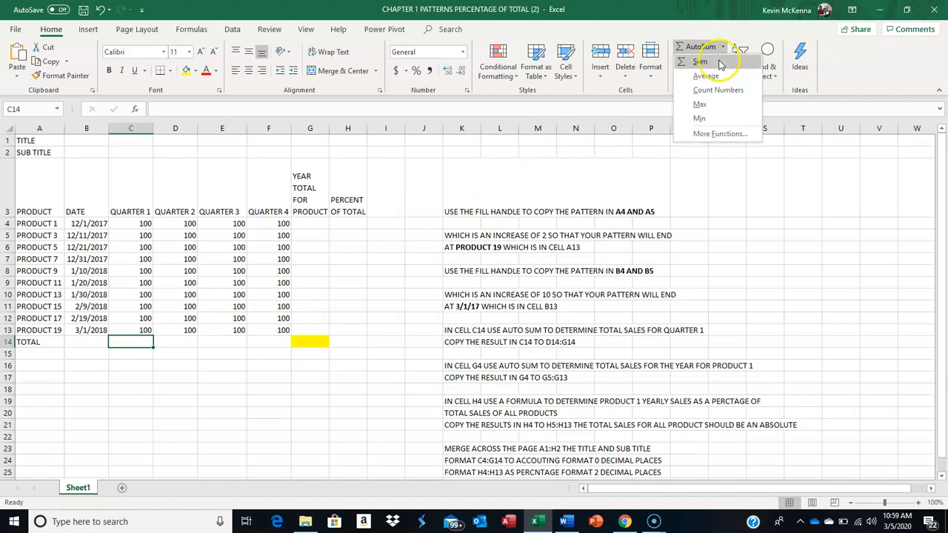
{"action": "left_click", "coordinate": [720, 63]}
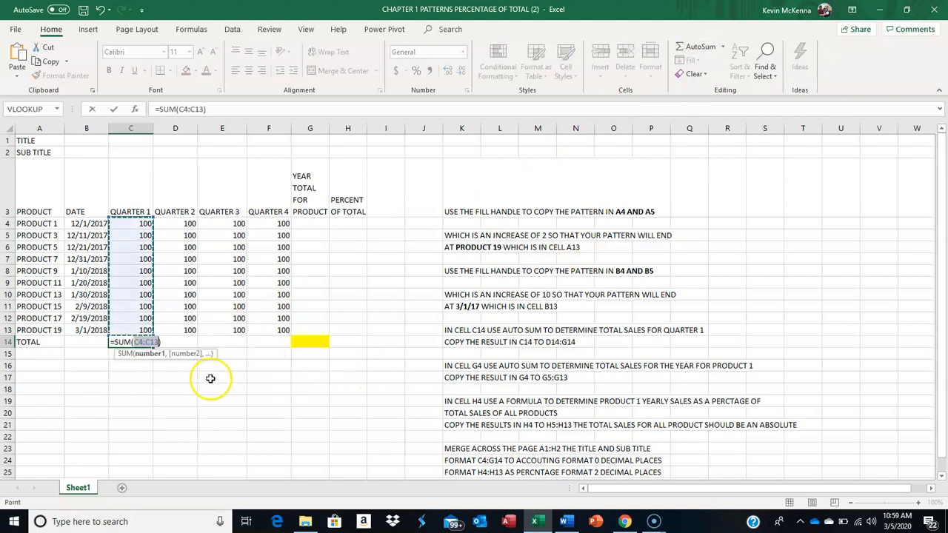
{"action": "left_click", "coordinate": [135, 344]}
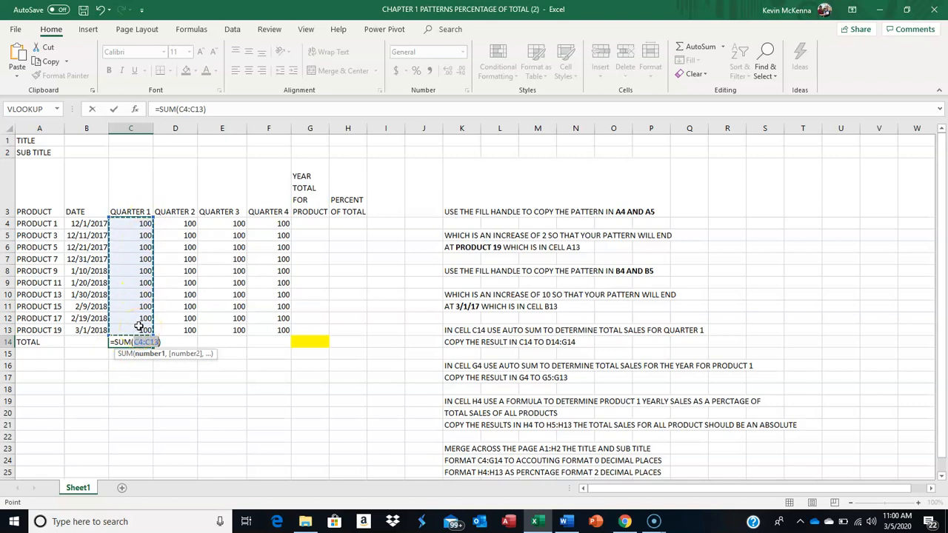
{"action": "left_click", "coordinate": [114, 110]}
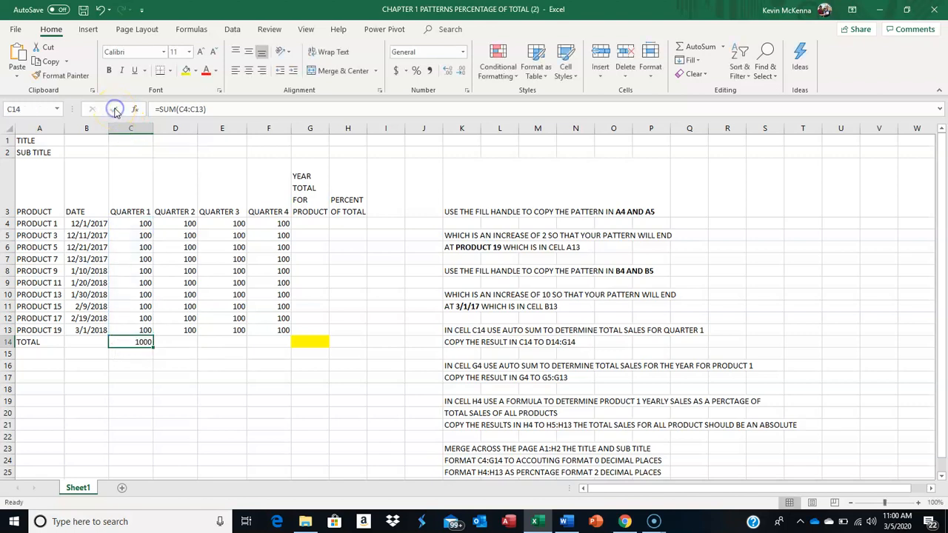
Check the SUM formula in C14, copy it across to D14:F14 for the other quarters, and check the copy in F14
{"action": "left_click", "coordinate": [128, 345]}
{"action": "double_click", "coordinate": [124, 341]}
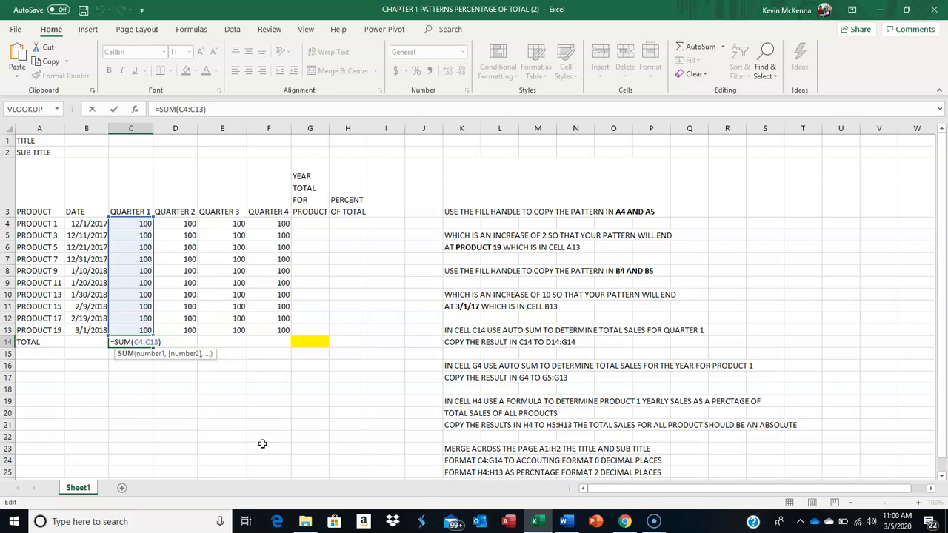
{"action": "key", "text": "ctrl+Return"}
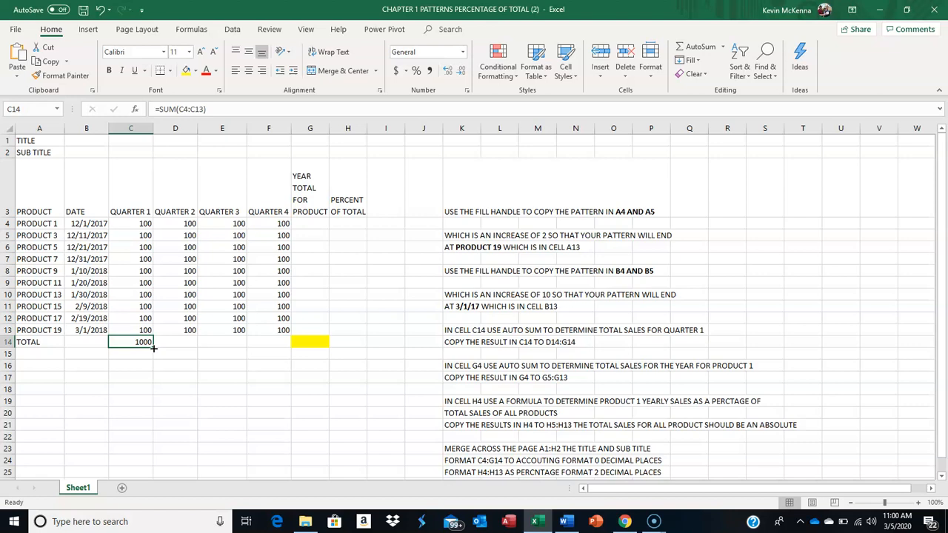
{"action": "left_click_drag", "start_coordinate": [154, 349], "coordinate": [288, 344]}
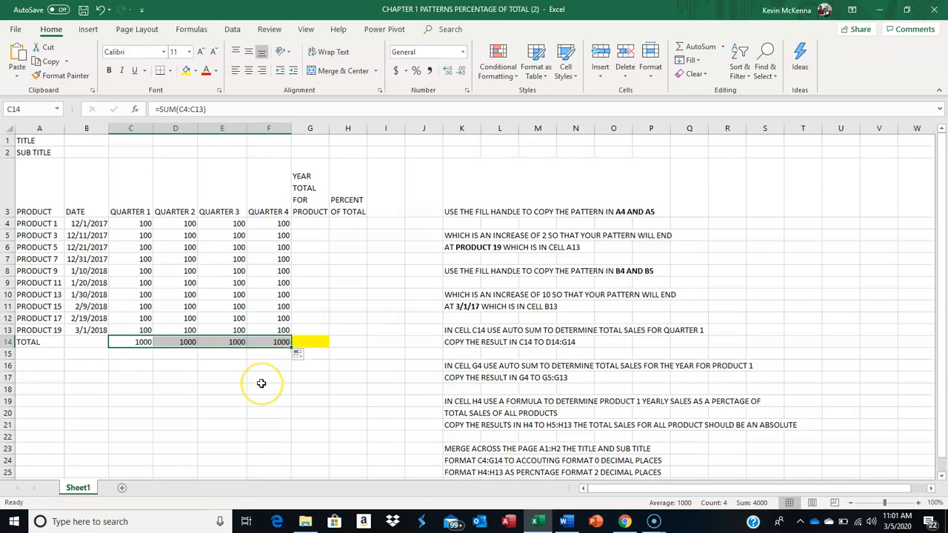
{"action": "left_click", "coordinate": [280, 342]}
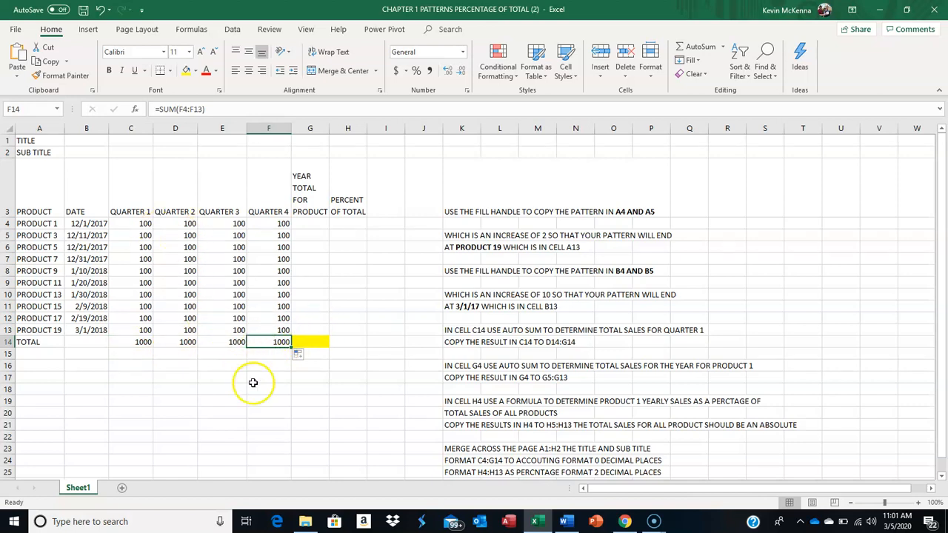
{"action": "double_click", "coordinate": [277, 341]}
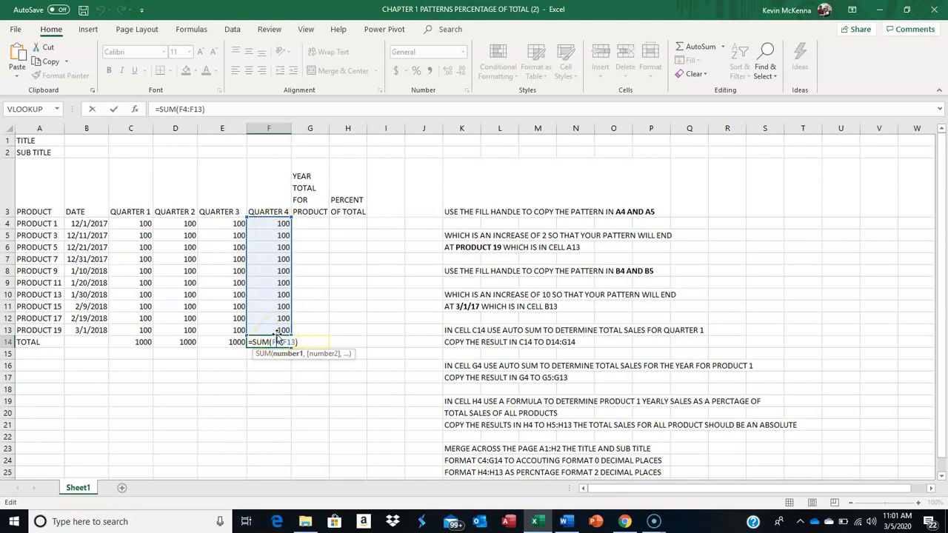
{"action": "key", "text": "ctrl+Return"}
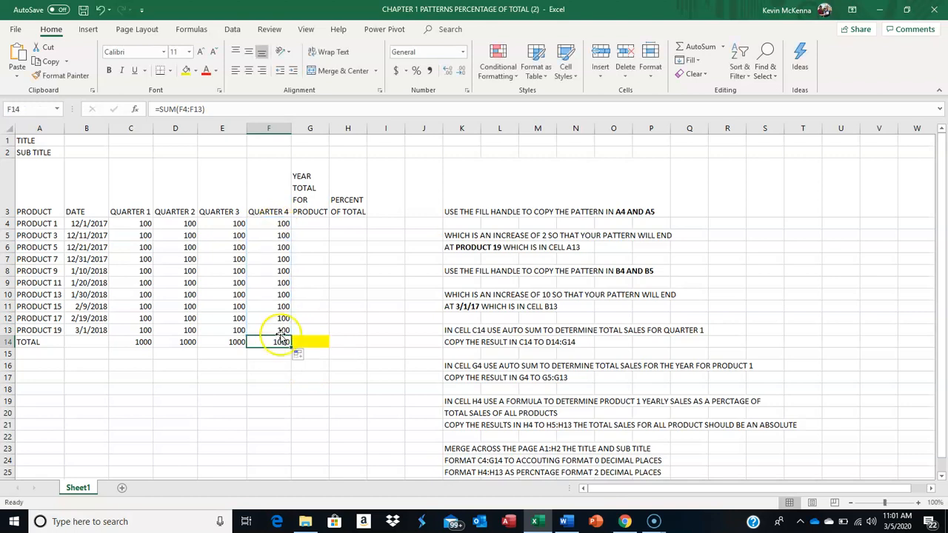
Use AutoSum in G4 to enter =SUM(C4:F4) for Product 1's yearly total, and check the summed range
{"action": "left_click", "coordinate": [309, 221]}
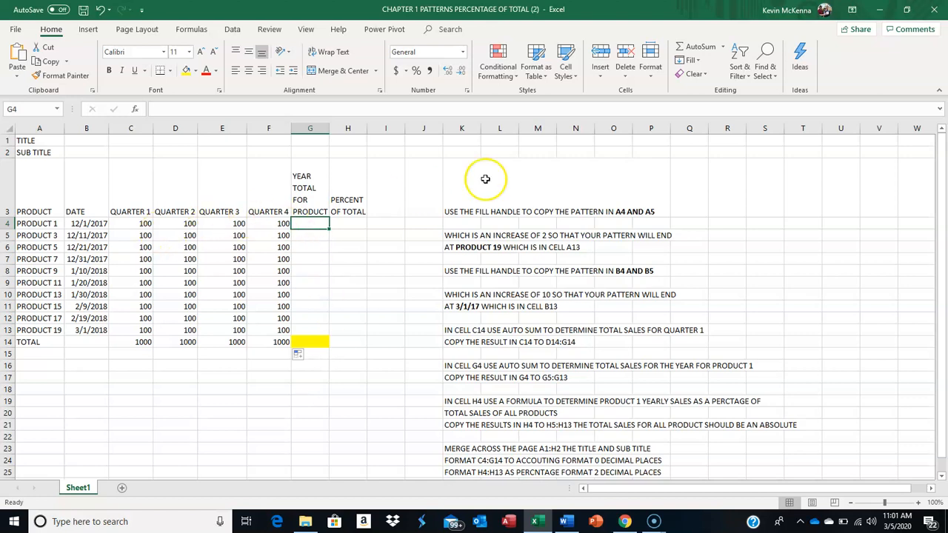
{"action": "left_click", "coordinate": [723, 46]}
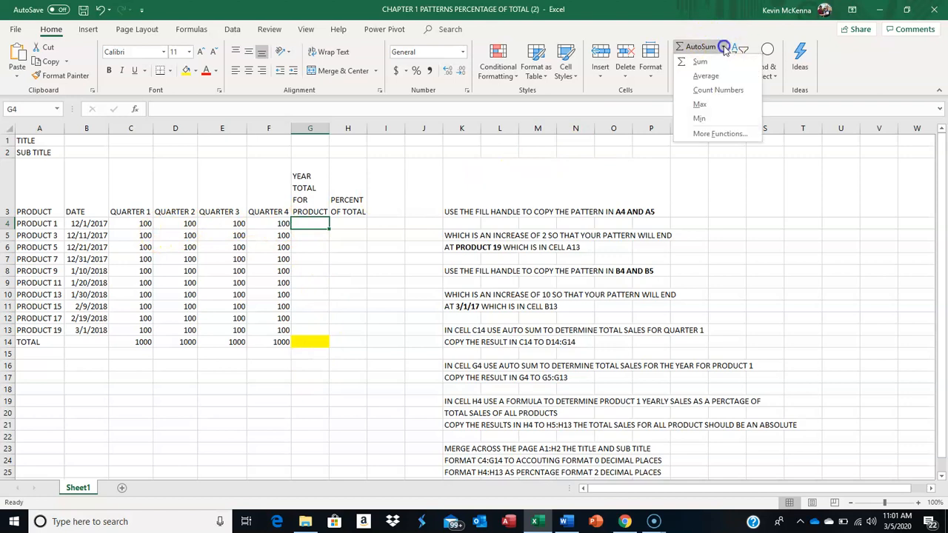
{"action": "left_click", "coordinate": [710, 63]}
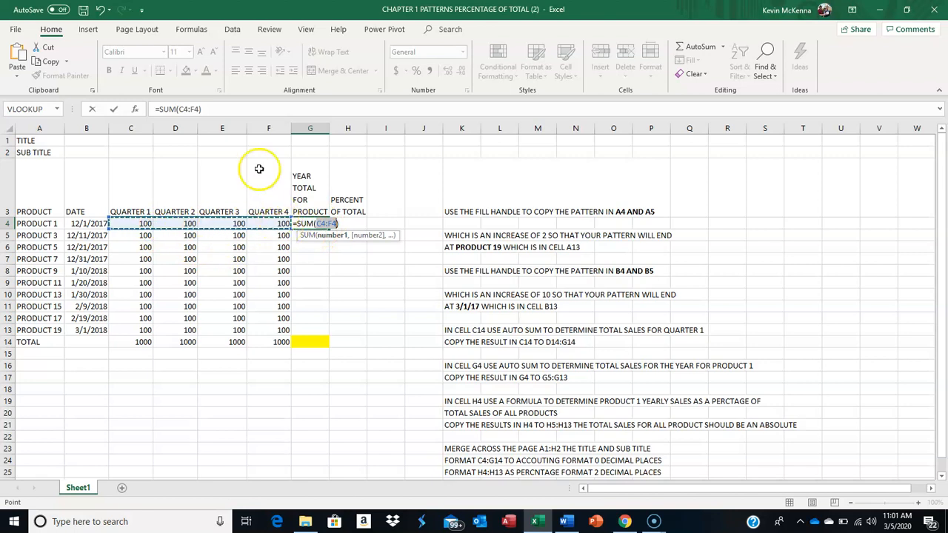
{"action": "left_click", "coordinate": [113, 109]}
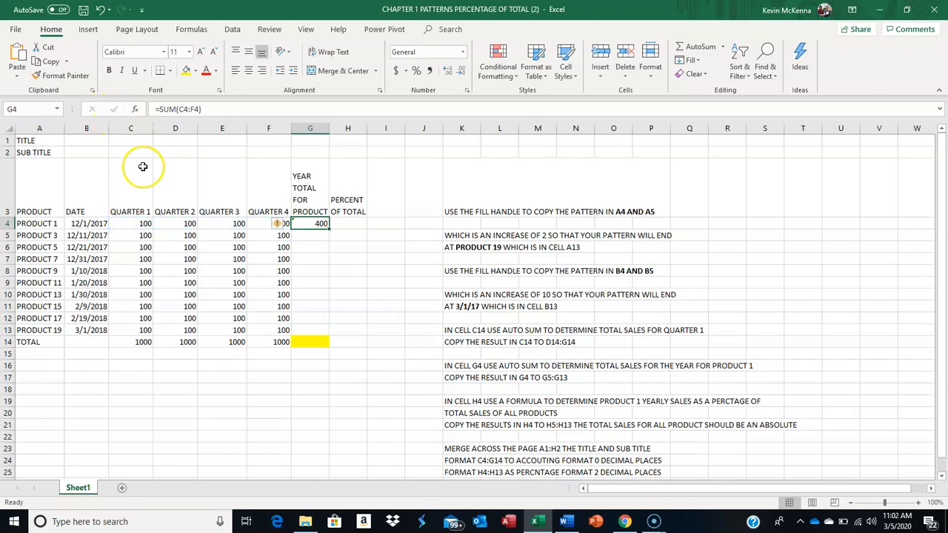
{"action": "double_click", "coordinate": [322, 223]}
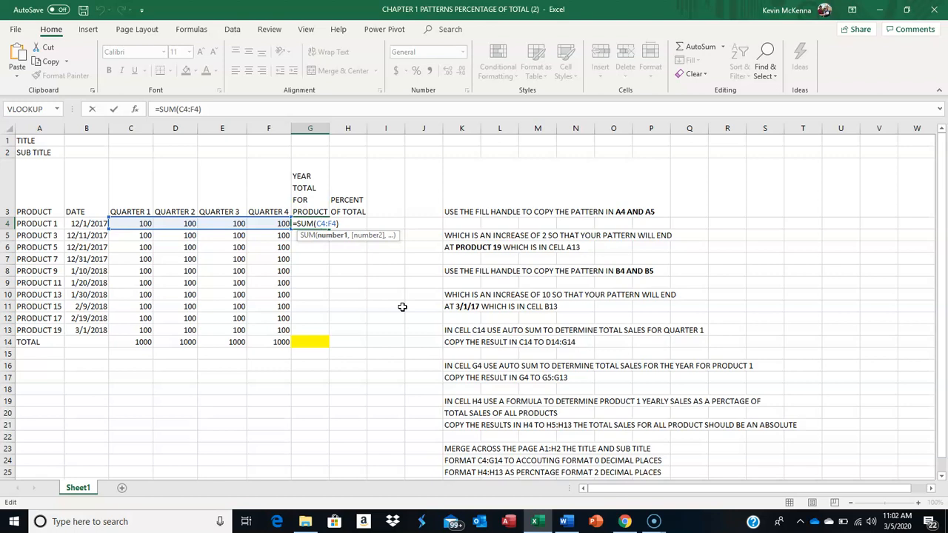
{"action": "key", "text": "ctrl+Return"}
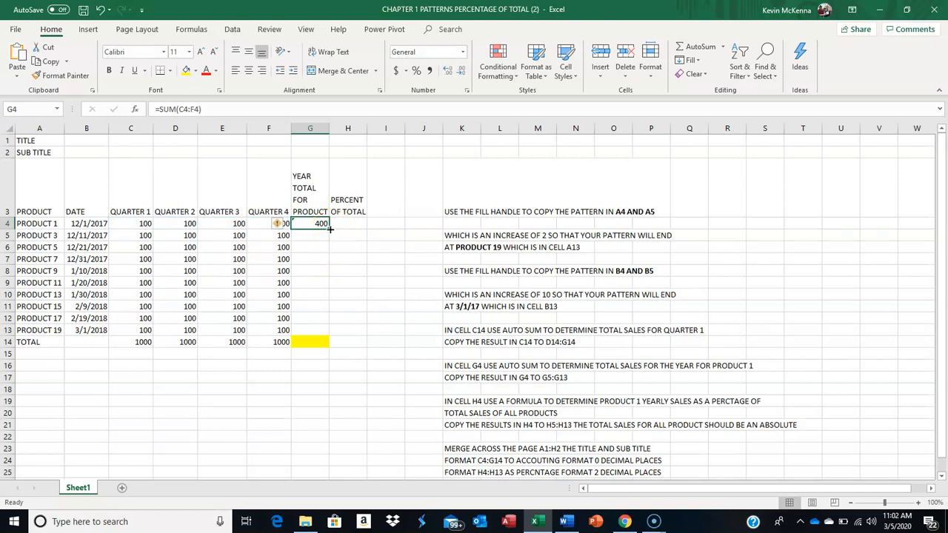
Copy the yearly total formula from G4 down to G14, and check the copied formulas in G13 and G14
{"action": "left_click_drag", "start_coordinate": [330, 229], "coordinate": [326, 345]}
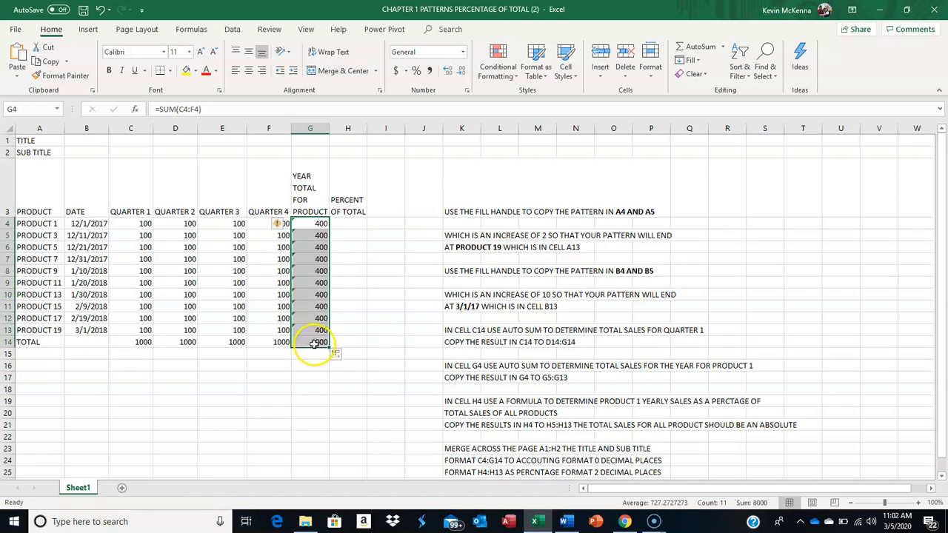
{"action": "left_click", "coordinate": [314, 330]}
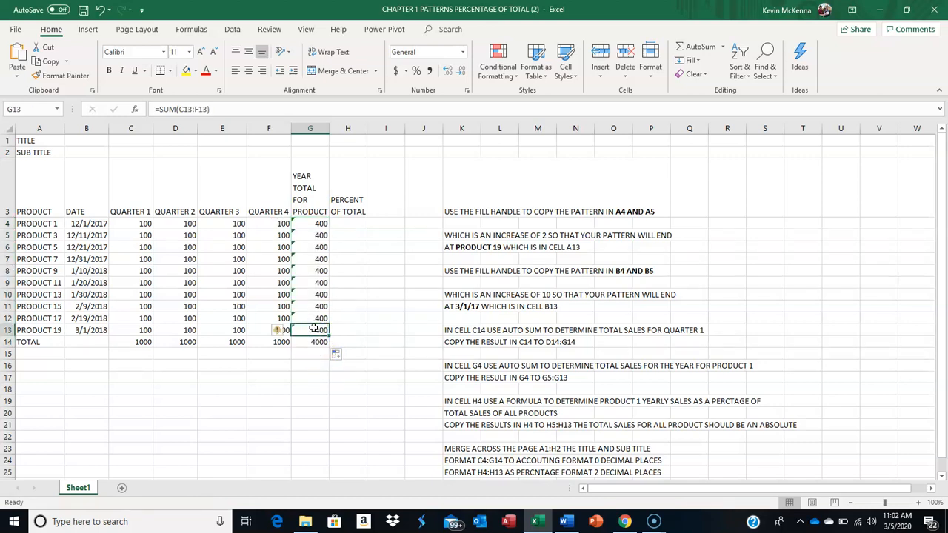
{"action": "double_click", "coordinate": [314, 330]}
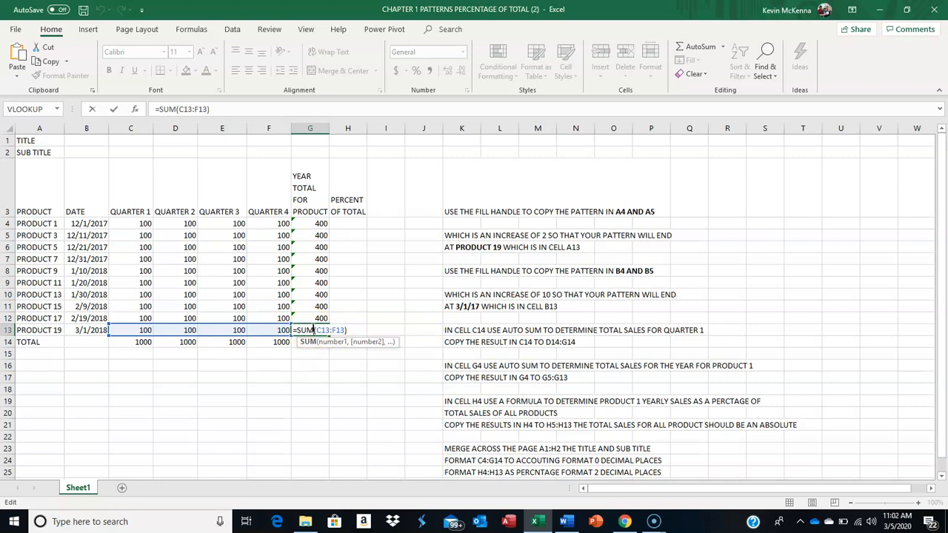
{"action": "key", "text": "Return"}
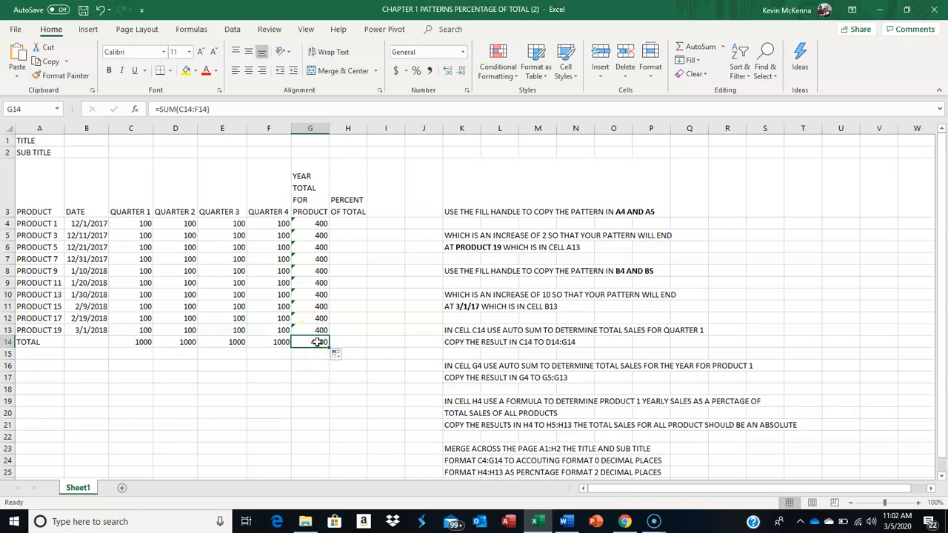
{"action": "double_click", "coordinate": [317, 342]}
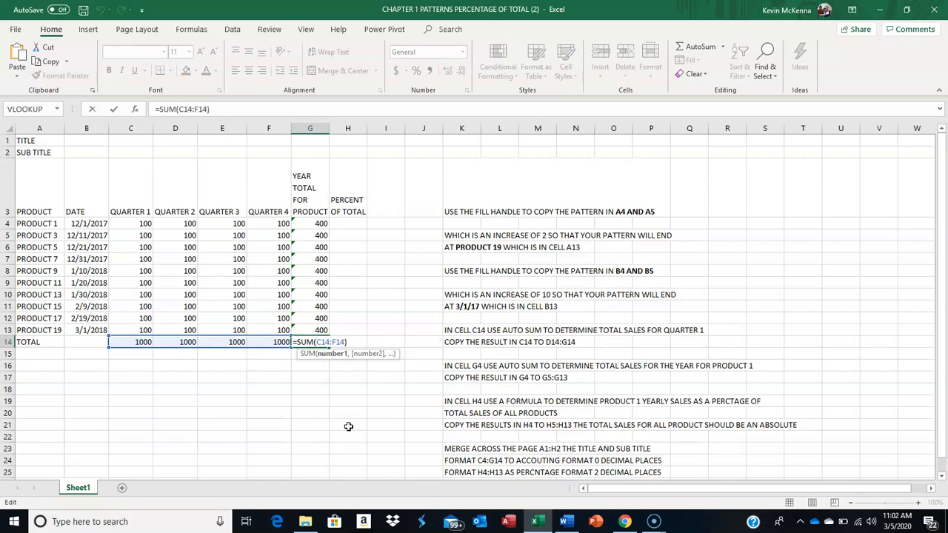
{"action": "key", "text": "ctrl+Return"}
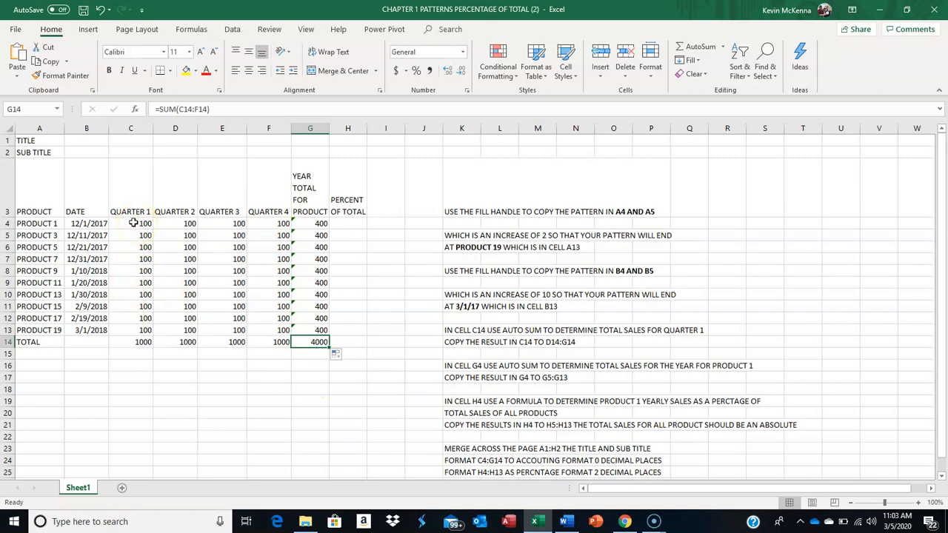
Apply the Accounting format to the sales figures in C4:G14, and switch the range to the Currency format
{"action": "left_click_drag", "start_coordinate": [133, 223], "coordinate": [308, 343]}
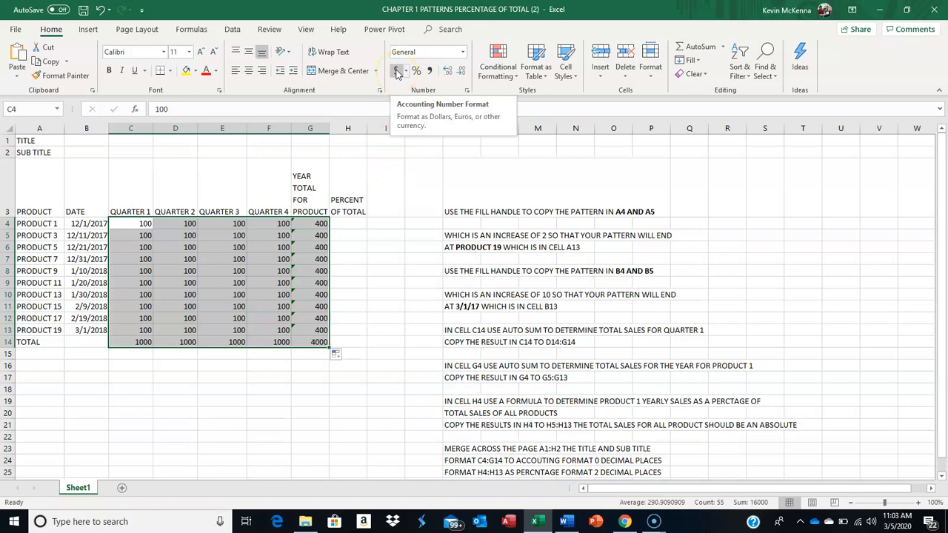
{"action": "left_click", "coordinate": [396, 72]}
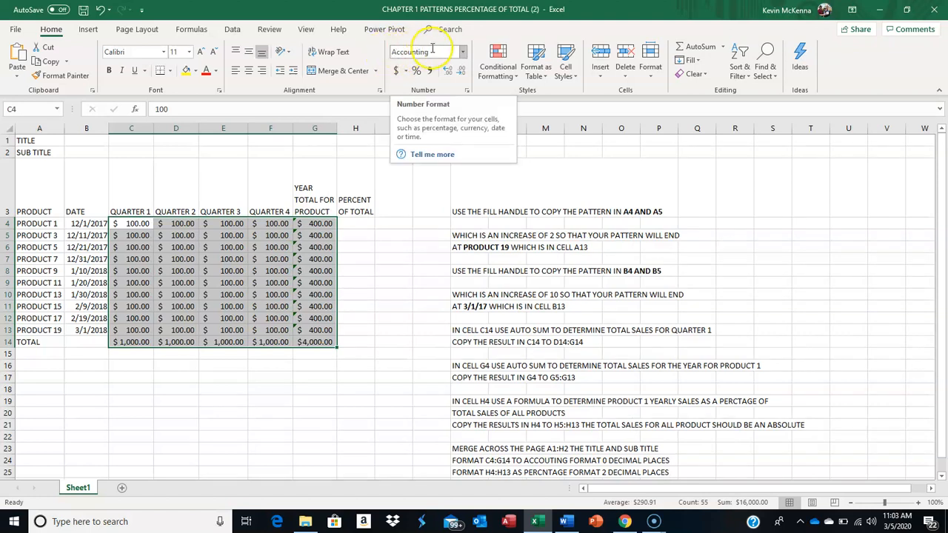
{"action": "left_click", "coordinate": [463, 53]}
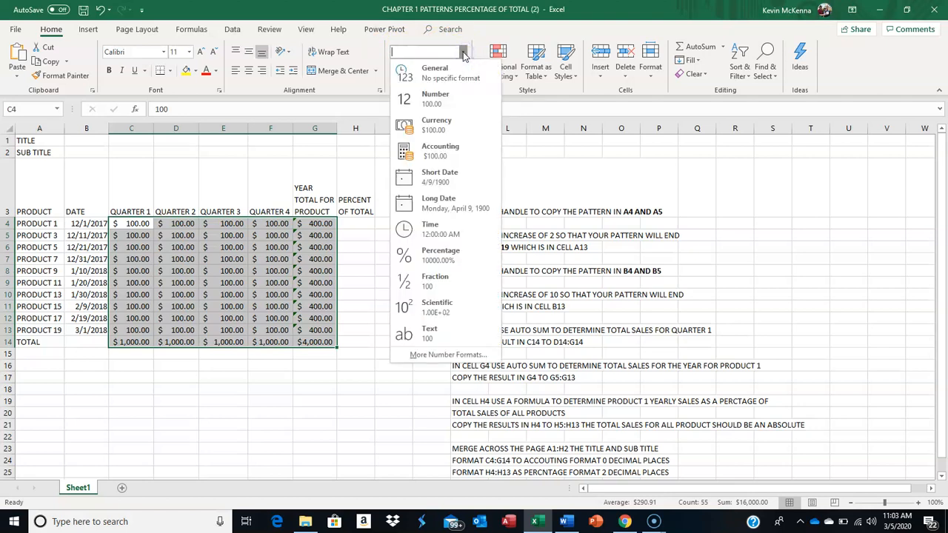
{"action": "left_click", "coordinate": [444, 125]}
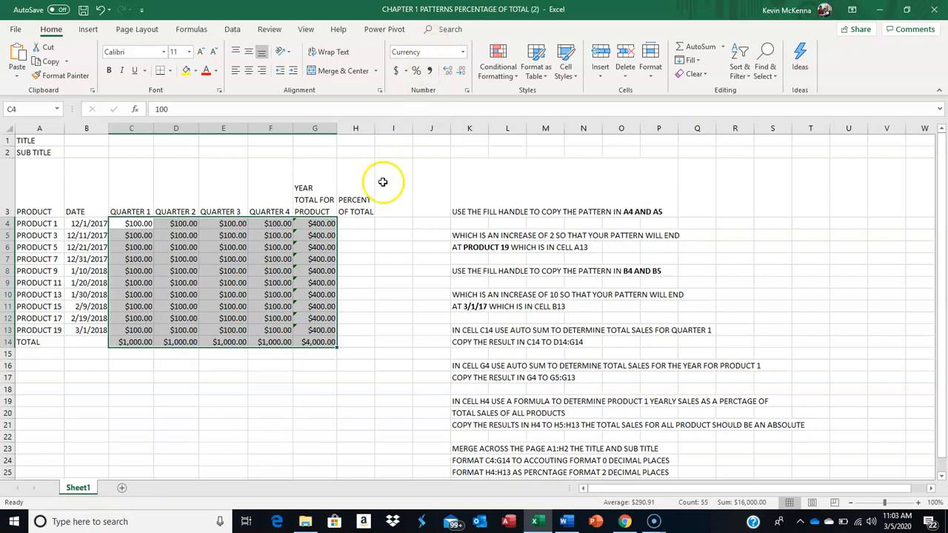
Highlight the grand total in cell G14 with a yellow fill
{"action": "left_click", "coordinate": [355, 225]}
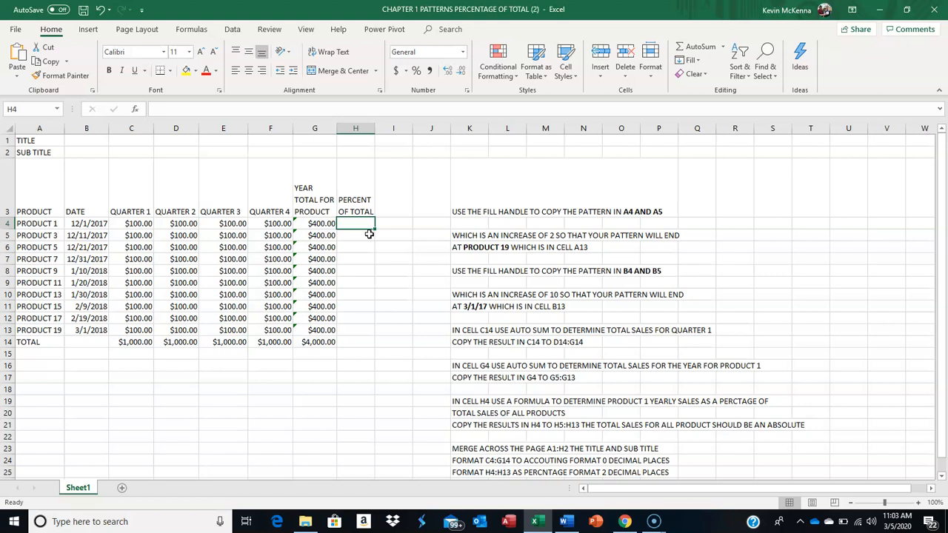
{"action": "left_click", "coordinate": [314, 342]}
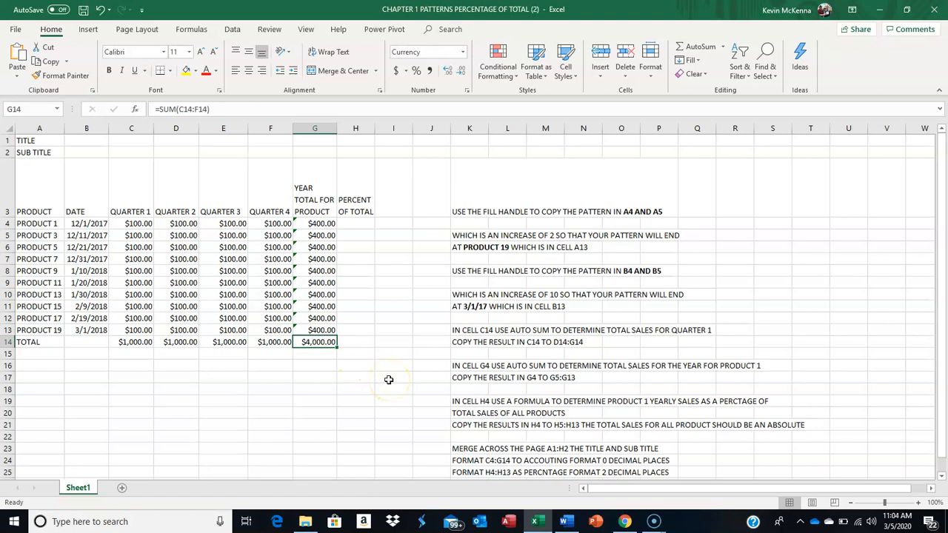
{"action": "left_click", "coordinate": [186, 74]}
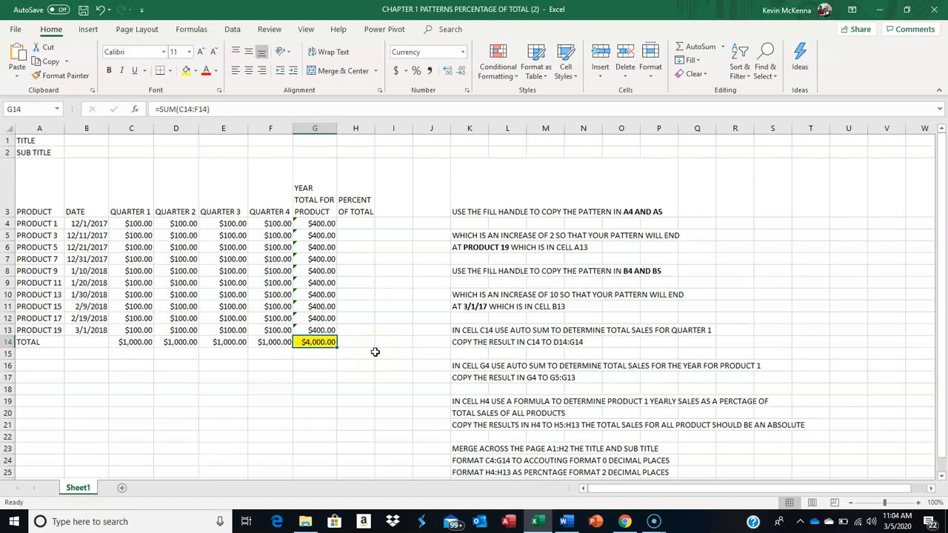
Enter =G4/G14 in H4 to calculate Product 1's share of total sales, and check the formula's cell references
{"action": "left_click", "coordinate": [354, 224]}
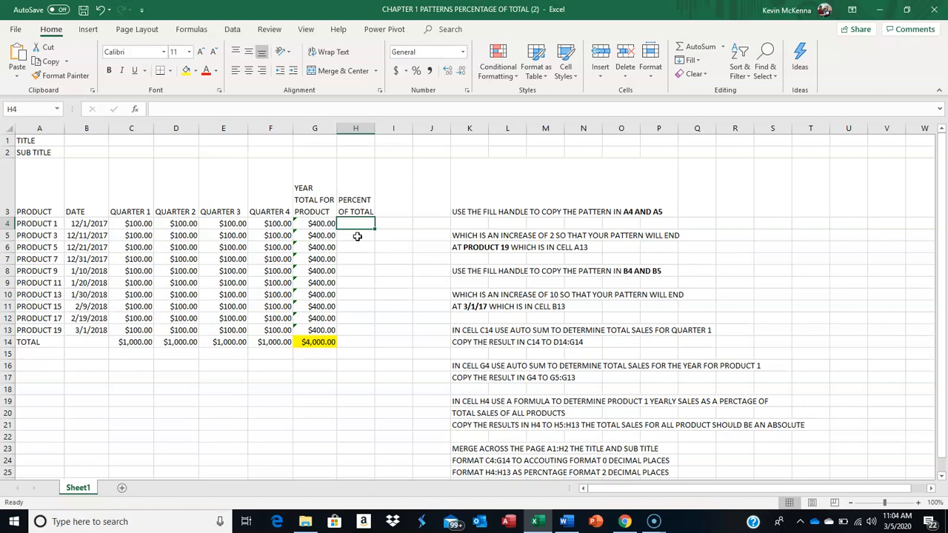
{"action": "left_click", "coordinate": [319, 342]}
{"action": "left_click", "coordinate": [320, 341]}
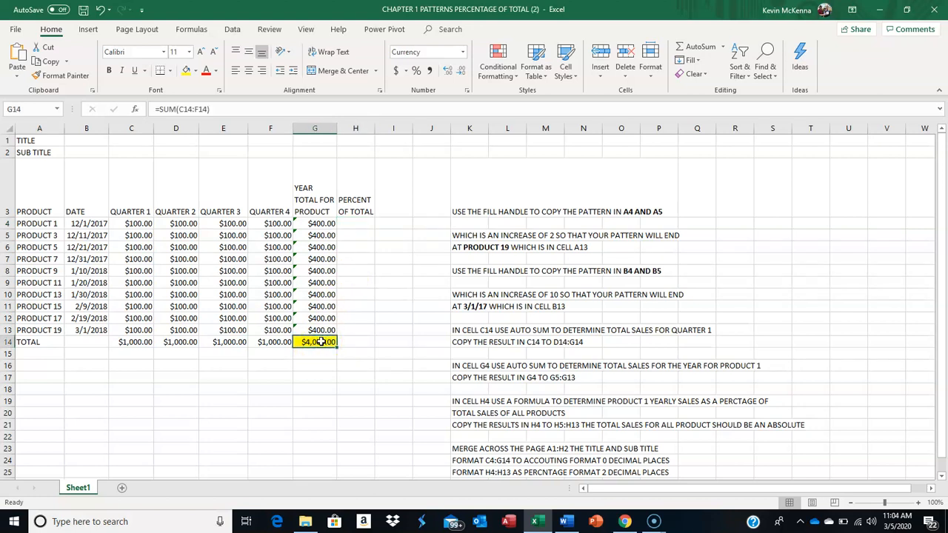
{"action": "left_click", "coordinate": [354, 223]}
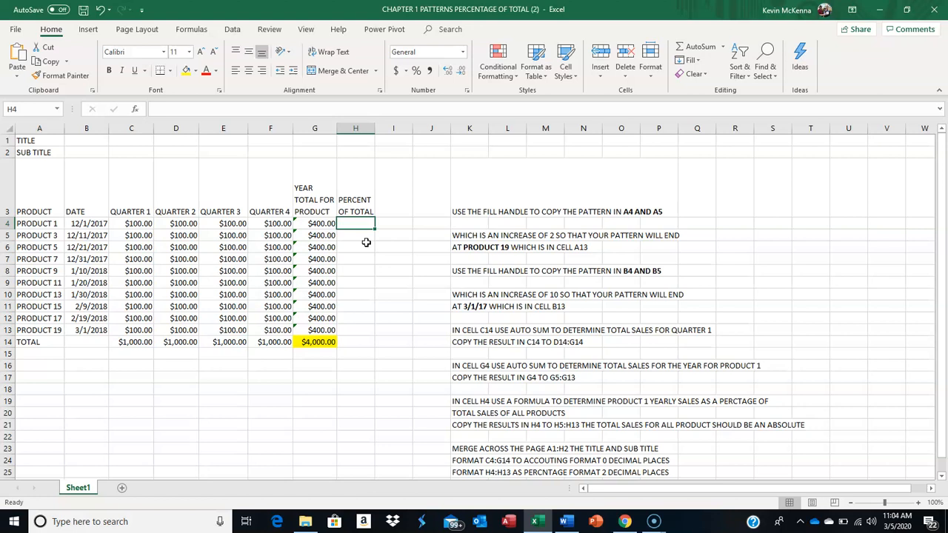
{"action": "type", "text": "="}
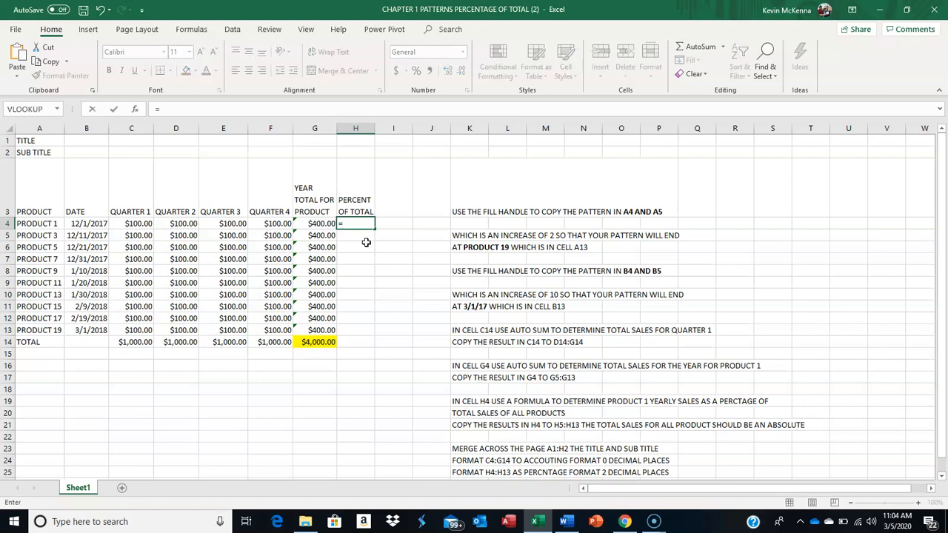
{"action": "left_click", "coordinate": [312, 223]}
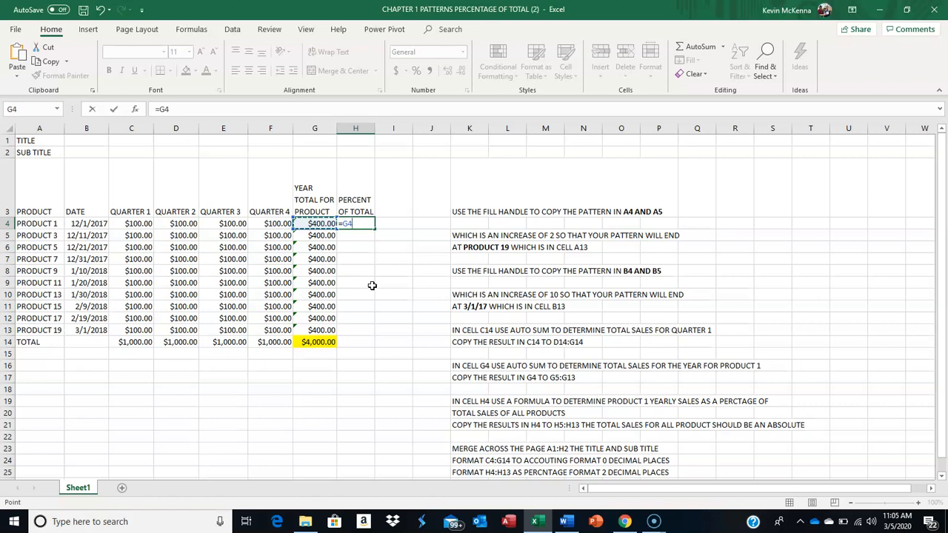
{"action": "type", "text": "/"}
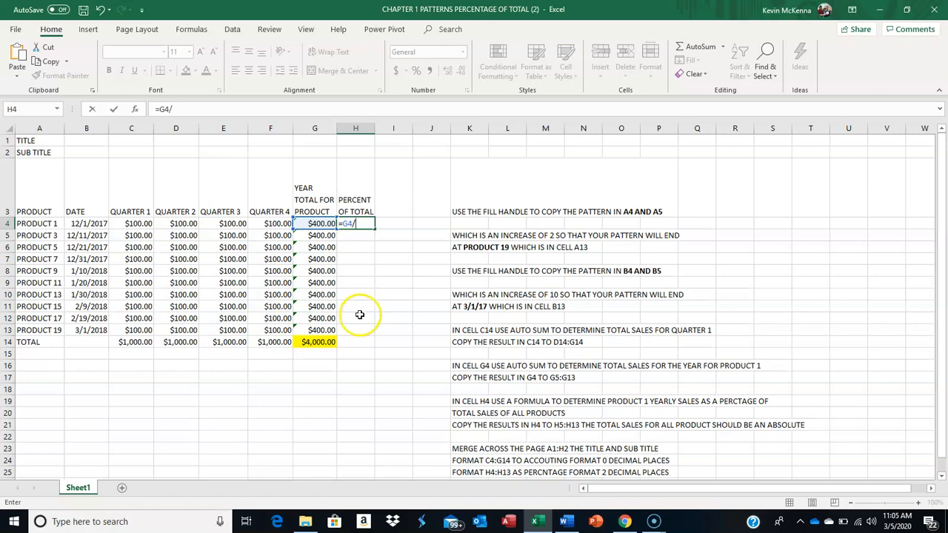
{"action": "left_click", "coordinate": [319, 343]}
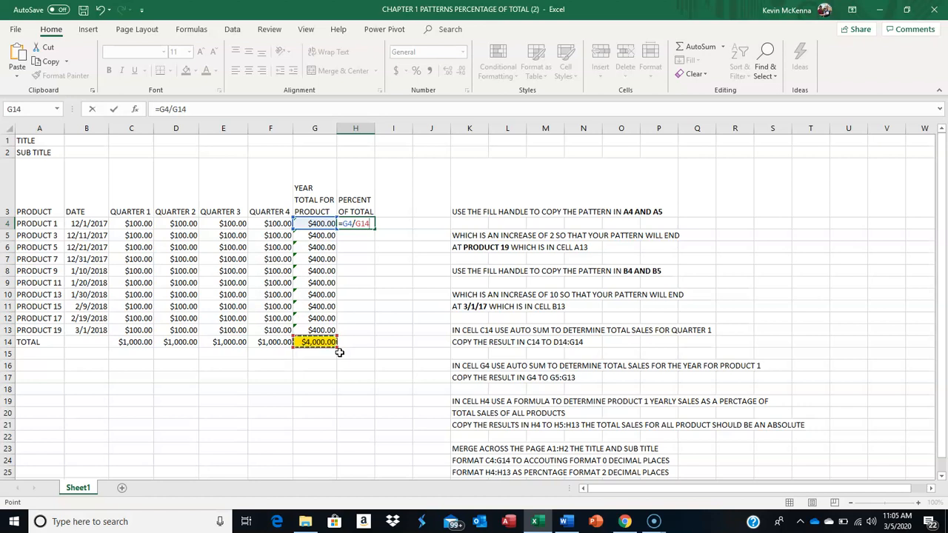
{"action": "left_click", "coordinate": [117, 108]}
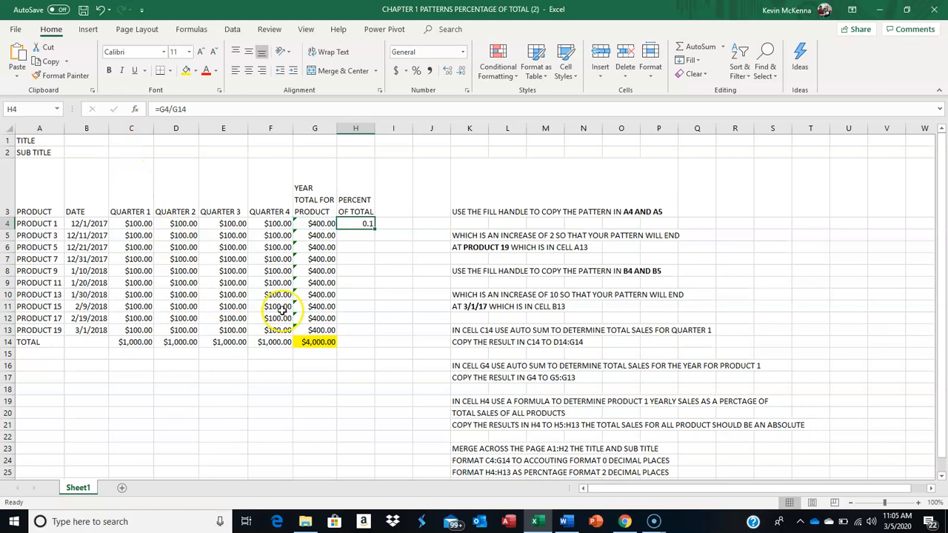
{"action": "left_click", "coordinate": [353, 224]}
{"action": "double_click", "coordinate": [354, 225]}
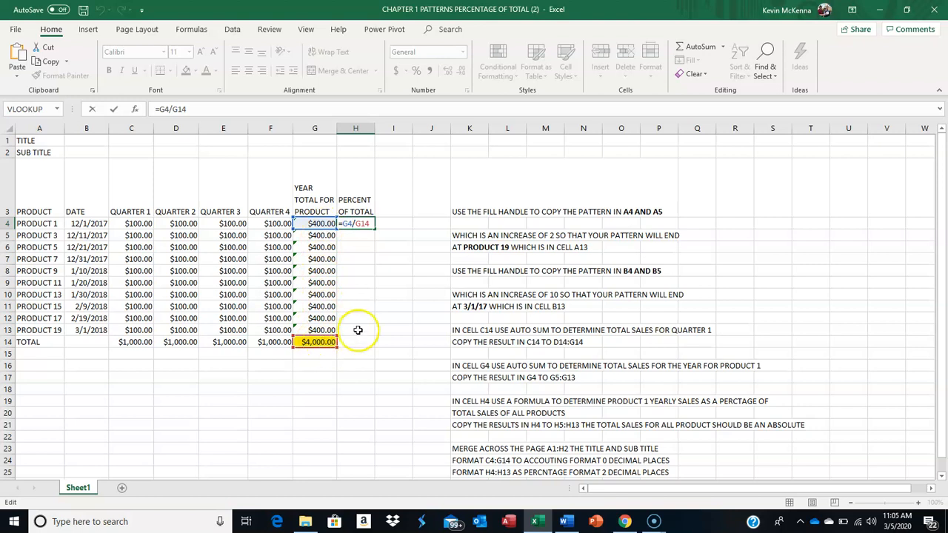
{"action": "key", "text": "ctrl+Return"}
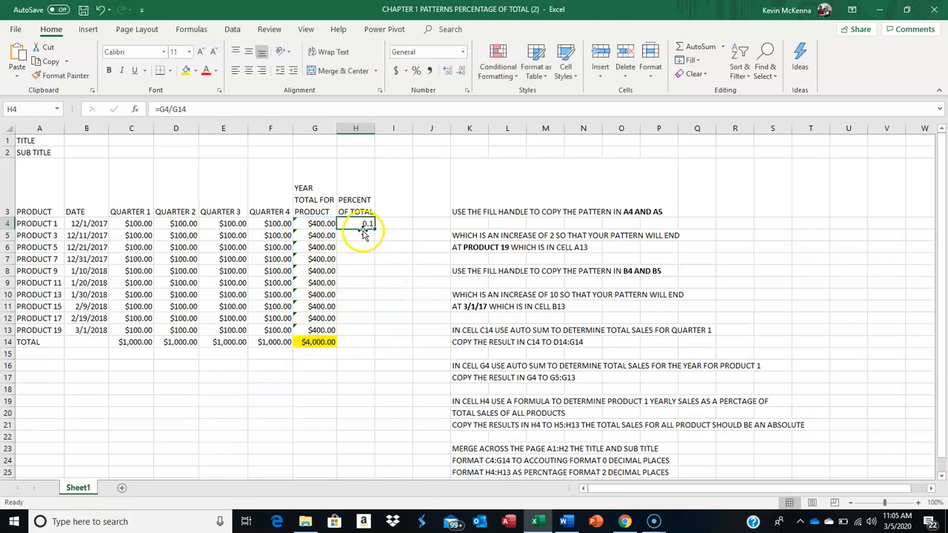
Format Product 1's percent of total in H4 as a percentage with one decimal place
{"action": "left_click", "coordinate": [417, 71]}
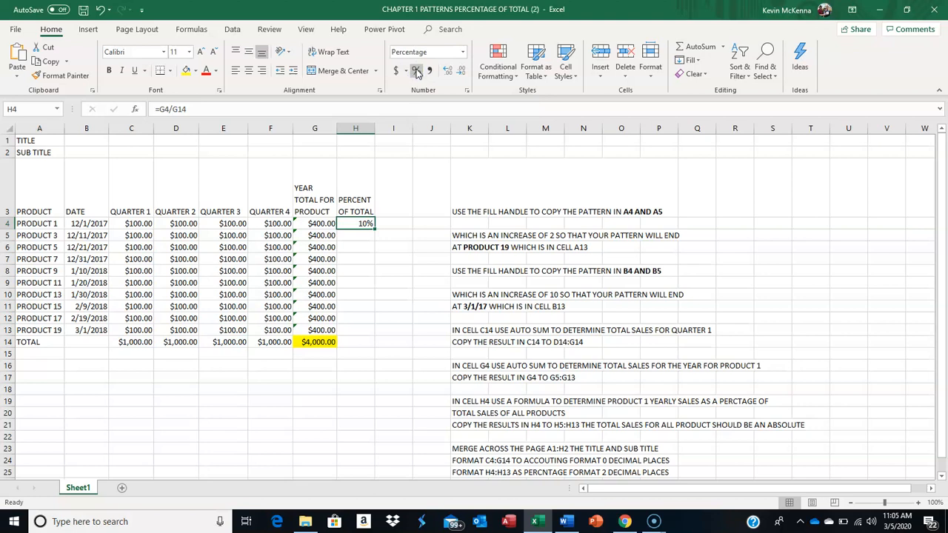
{"action": "left_click", "coordinate": [448, 72]}
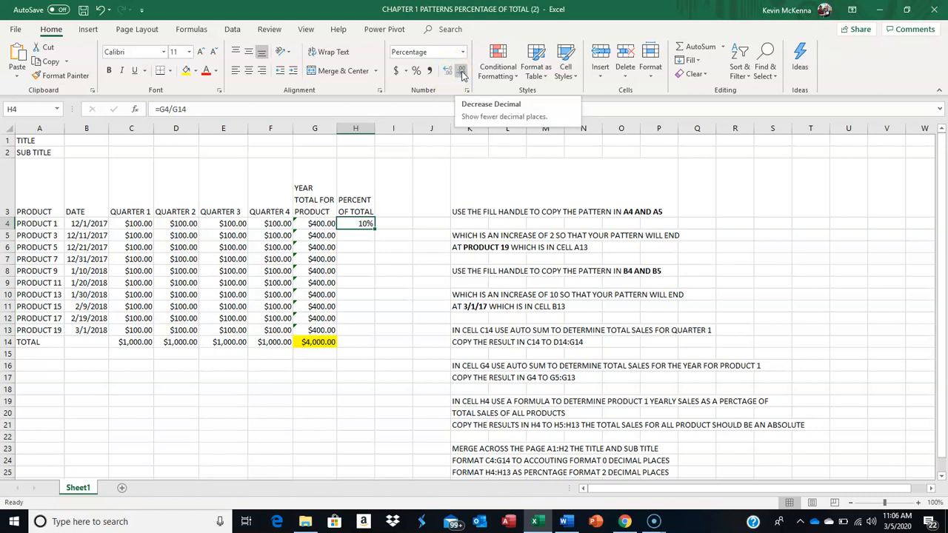
{"action": "left_click", "coordinate": [449, 73]}
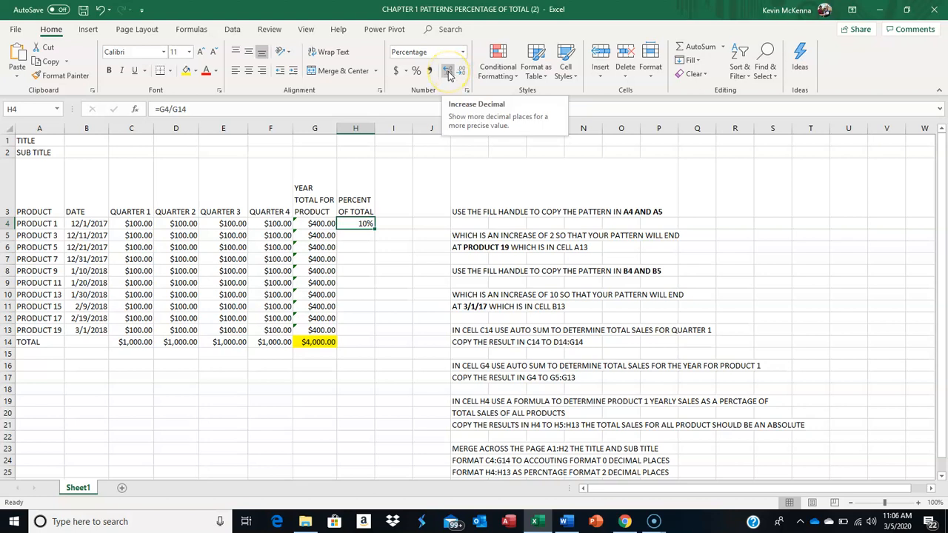
{"action": "left_click", "coordinate": [449, 72]}
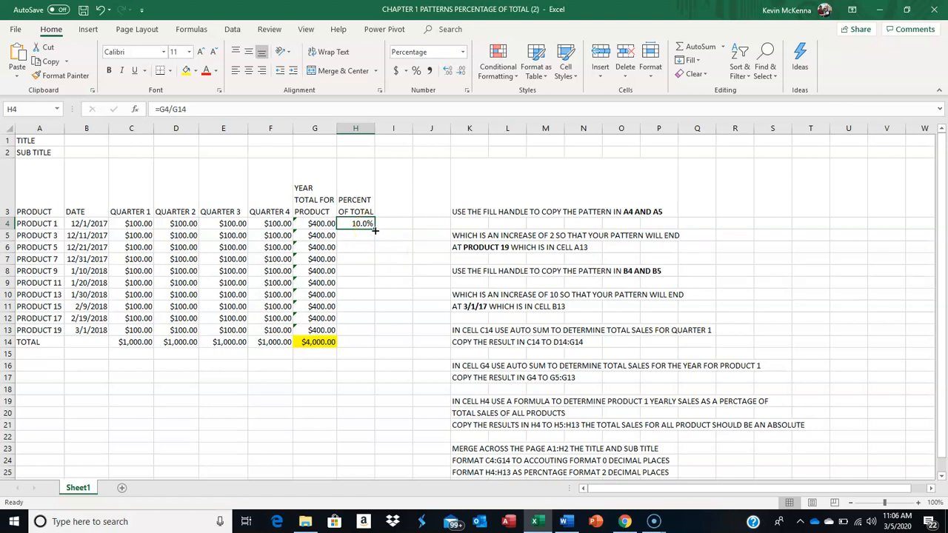
Copy the =G4/G14 formula from H4 down to H13, and check the cell references in H5 and H6
{"action": "left_click_drag", "start_coordinate": [376, 230], "coordinate": [364, 331]}
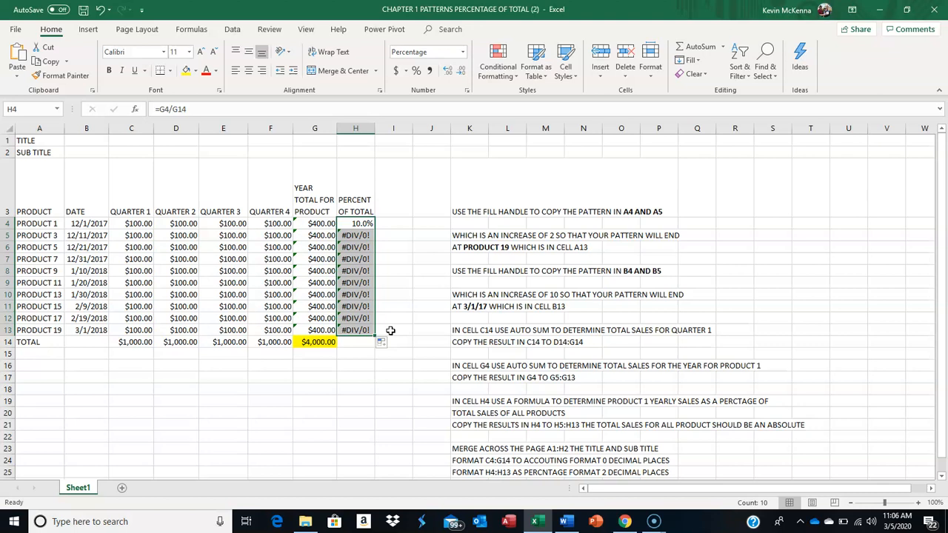
{"action": "left_click", "coordinate": [359, 234]}
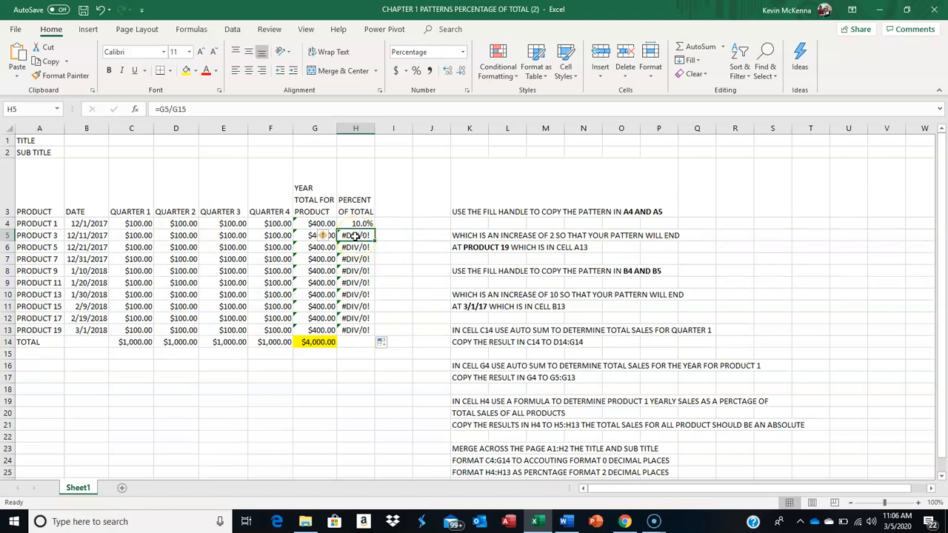
{"action": "double_click", "coordinate": [355, 235]}
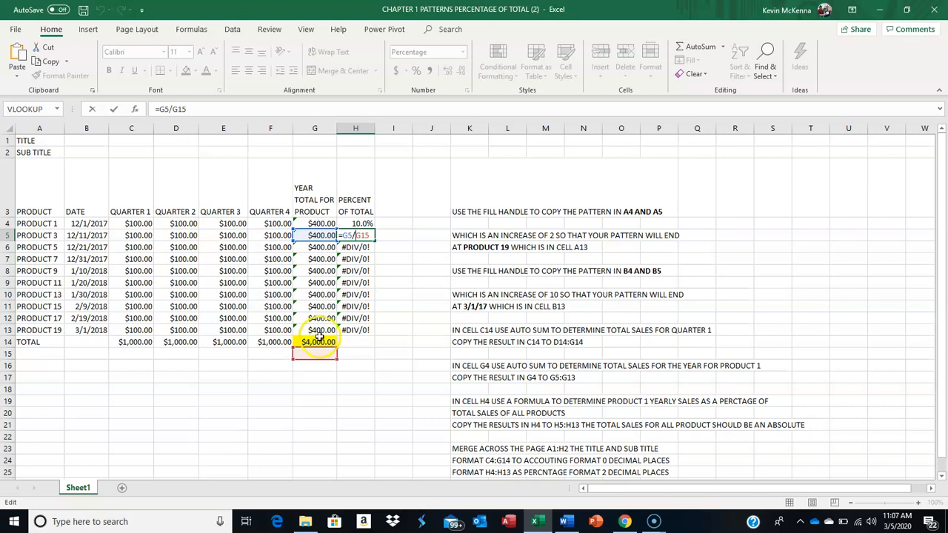
{"action": "key", "text": "Return"}
{"action": "left_click", "coordinate": [357, 236]}
{"action": "double_click", "coordinate": [360, 248]}
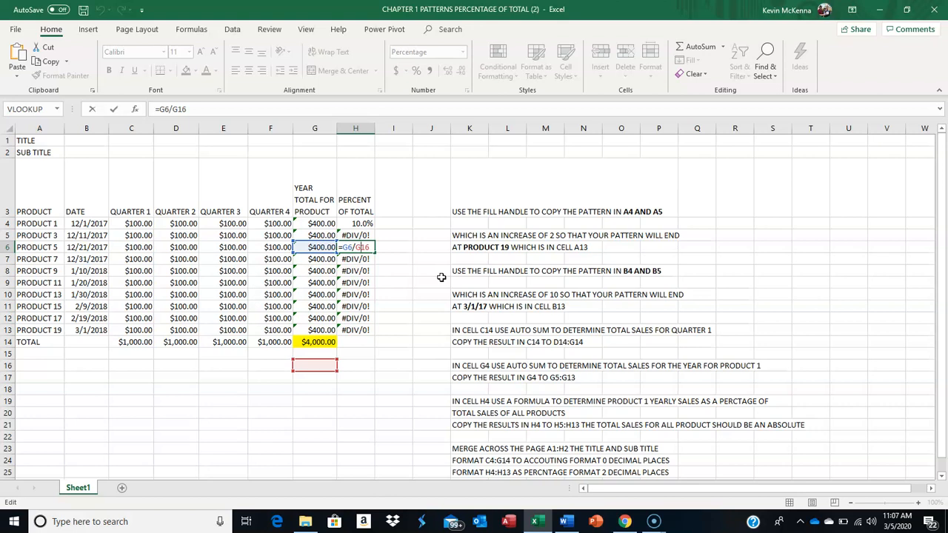
{"action": "key", "text": "Escape"}
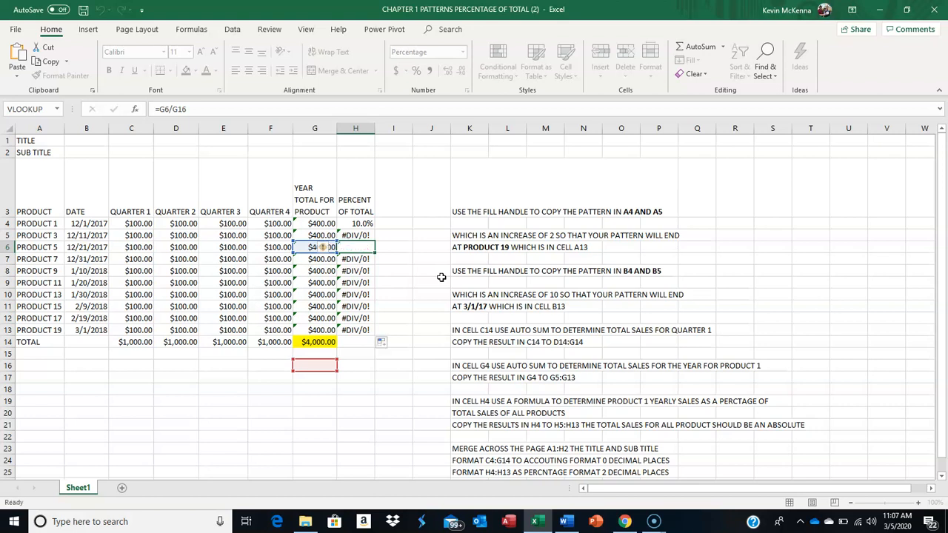
Check the copied formula in H7, and try to insert the grand total G14 as its divisor
{"action": "left_click", "coordinate": [357, 259]}
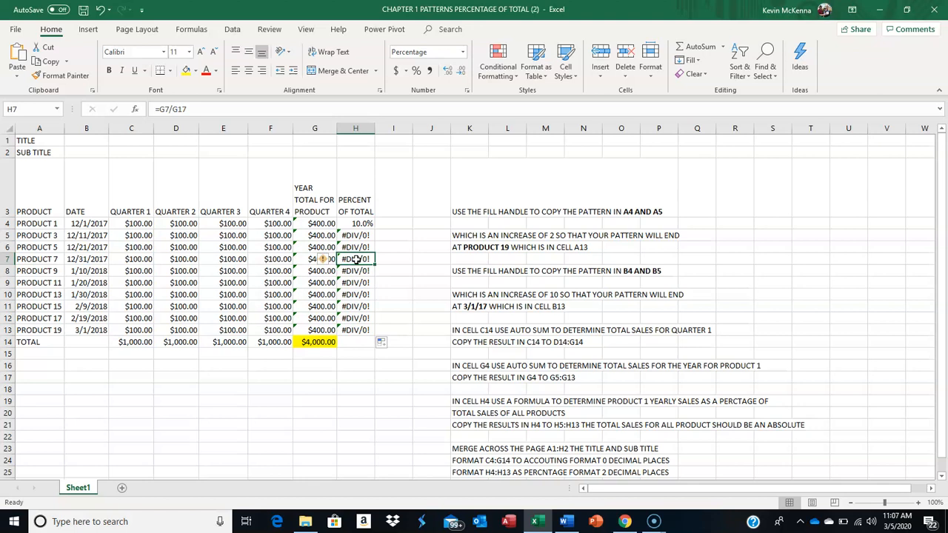
{"action": "double_click", "coordinate": [356, 259]}
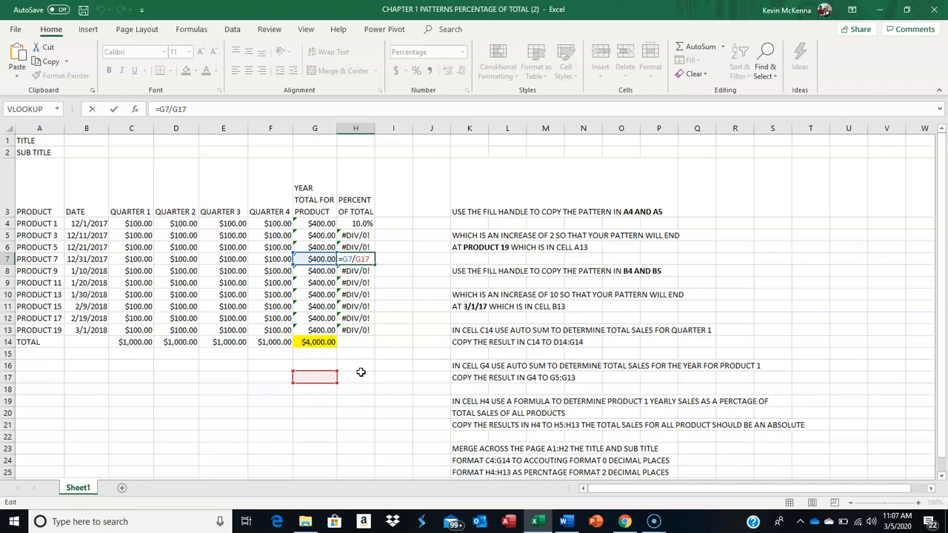
{"action": "left_click", "coordinate": [318, 342]}
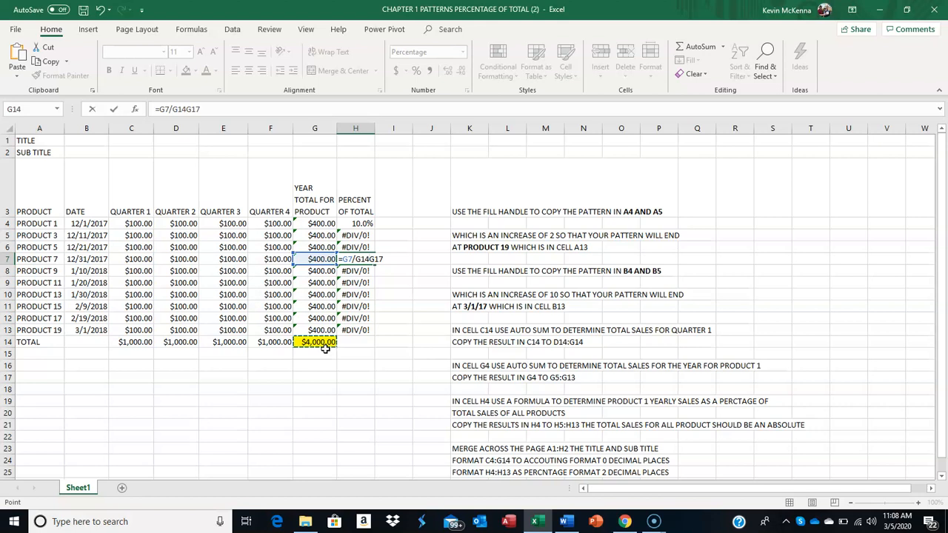
{"action": "key", "text": "Escape"}
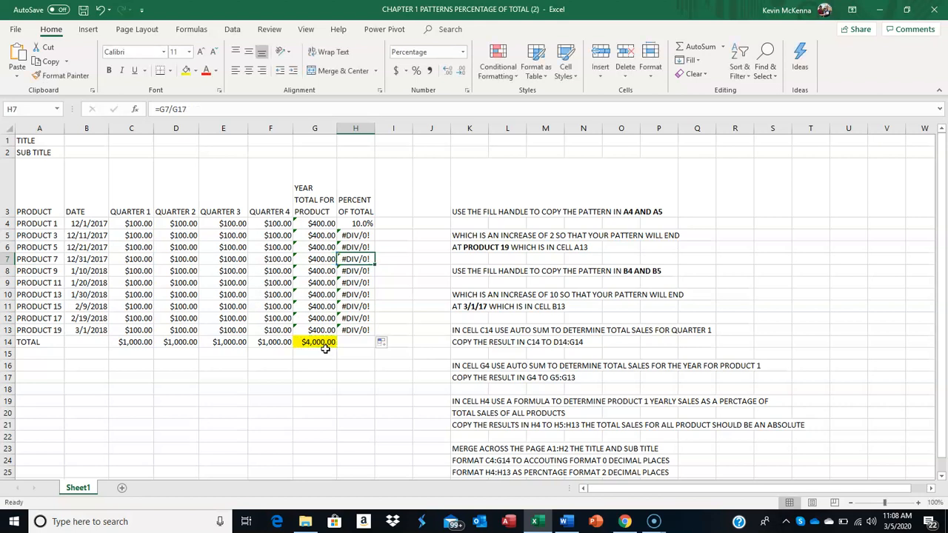
Make the grand total reference in H4's formula absolute so that it reads =G4/$G$14
{"action": "left_click", "coordinate": [358, 223]}
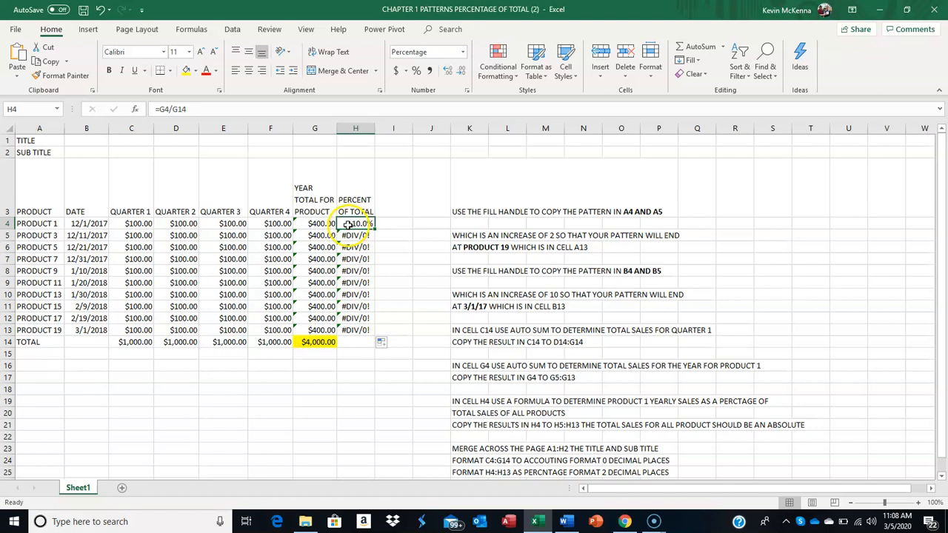
{"action": "left_click", "coordinate": [190, 107]}
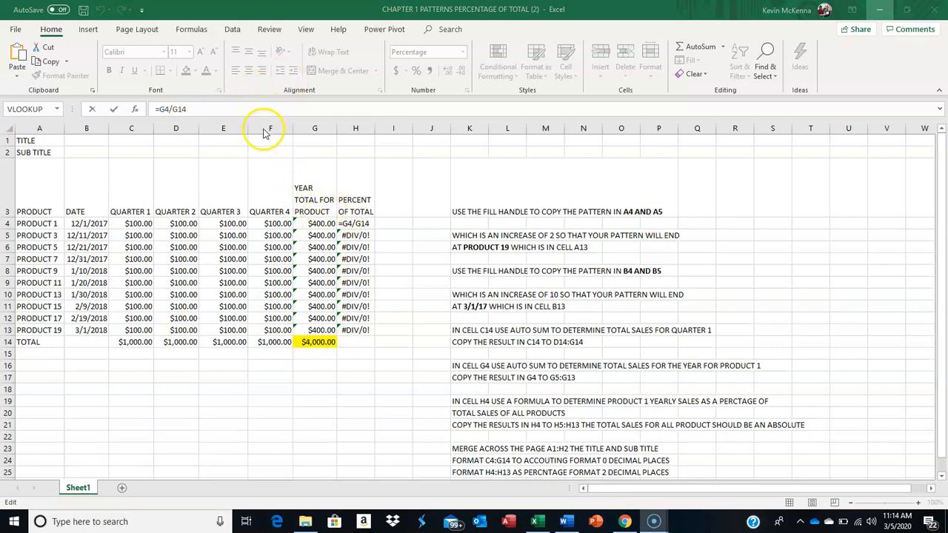
{"action": "left_click", "coordinate": [196, 109]}
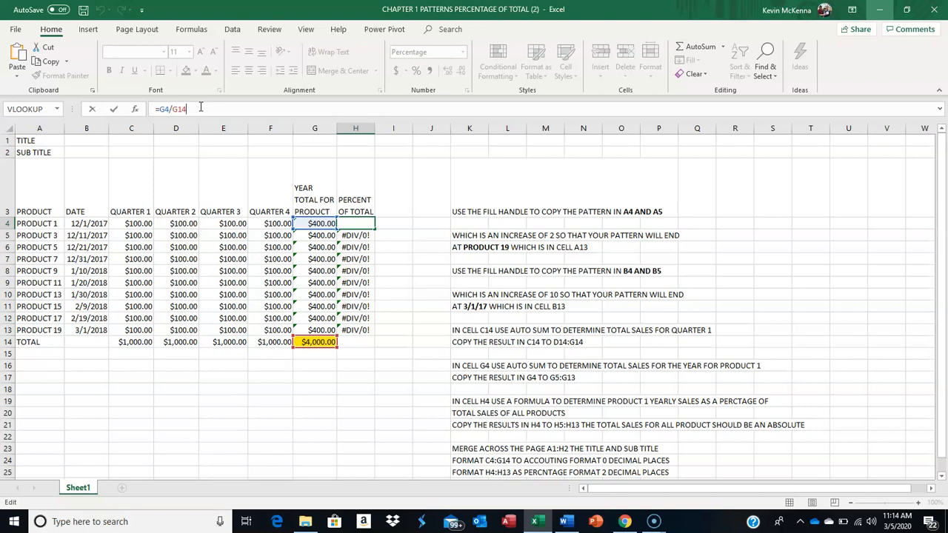
{"action": "key", "text": "super+p"}
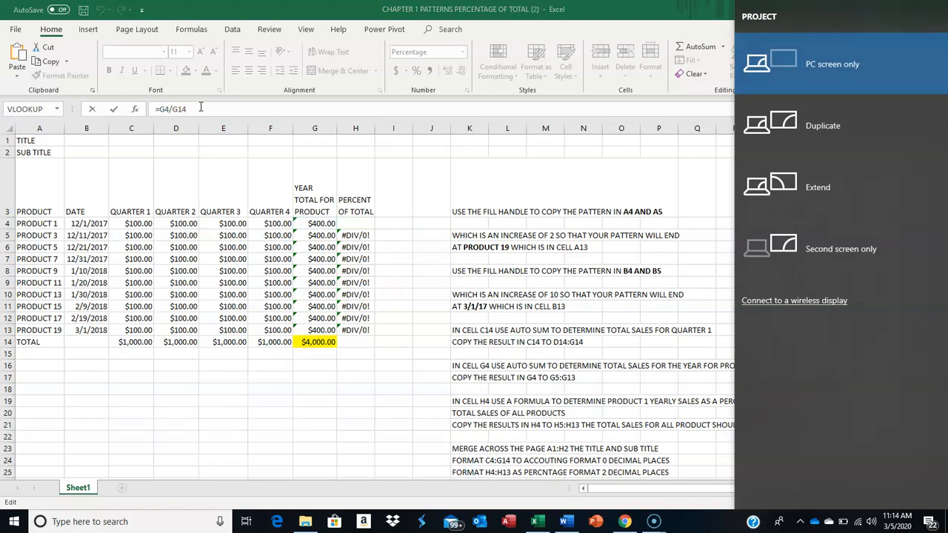
{"action": "key", "text": "super+p"}
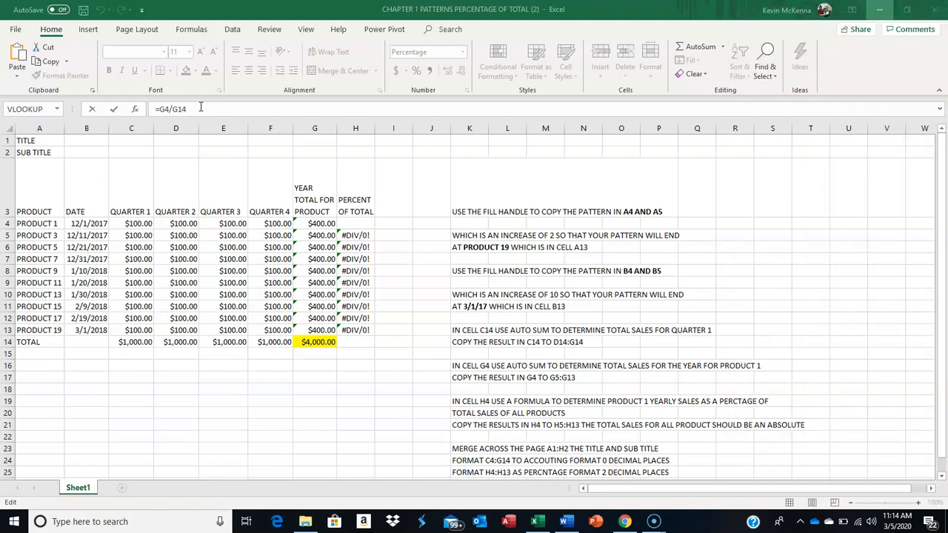
{"action": "left_click", "coordinate": [191, 108]}
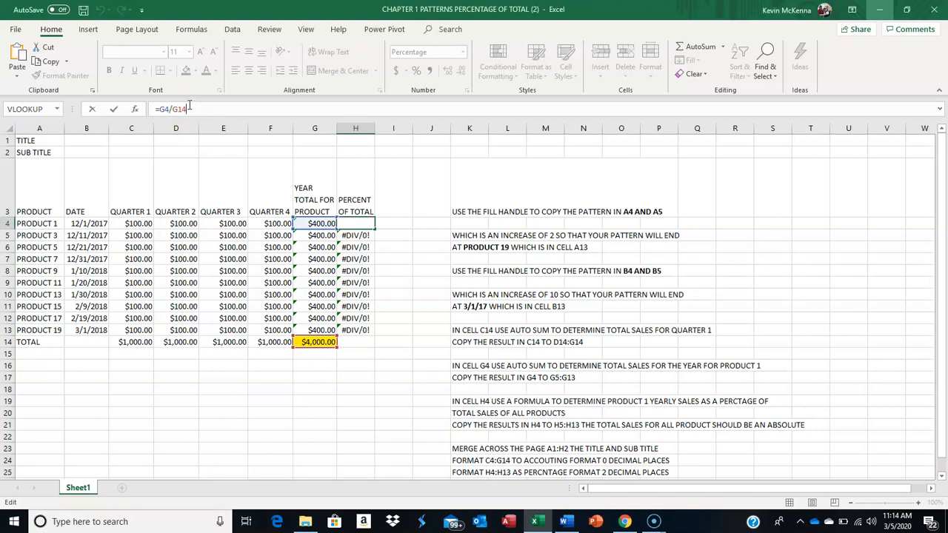
{"action": "key", "text": "F4"}
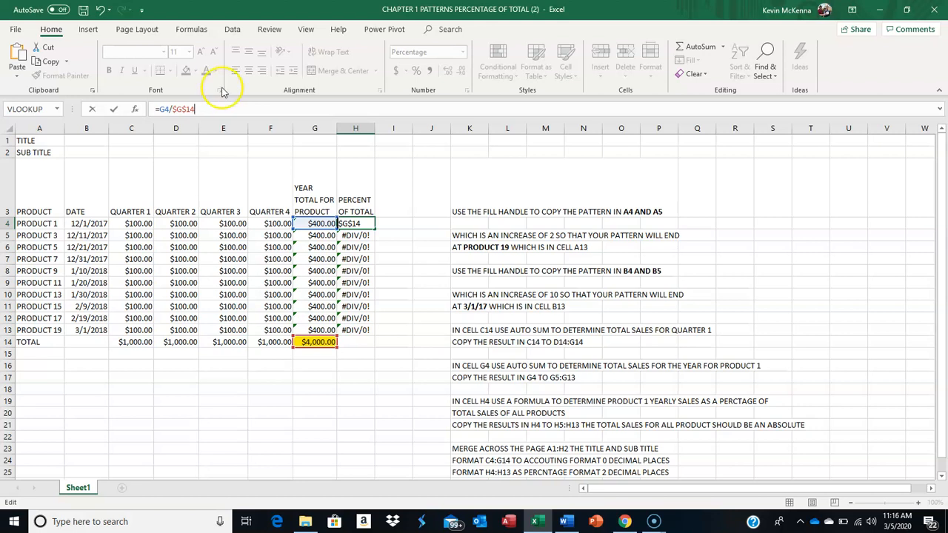
{"action": "left_click", "coordinate": [113, 111]}
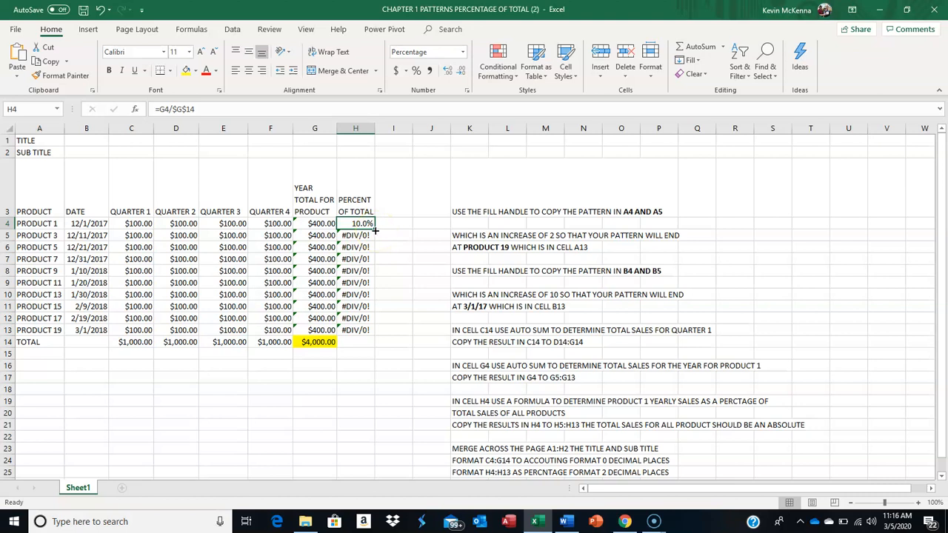
Copy the absolute-reference formula from H4 down to H13, and check the cell references in H13
{"action": "left_click_drag", "start_coordinate": [375, 231], "coordinate": [369, 332]}
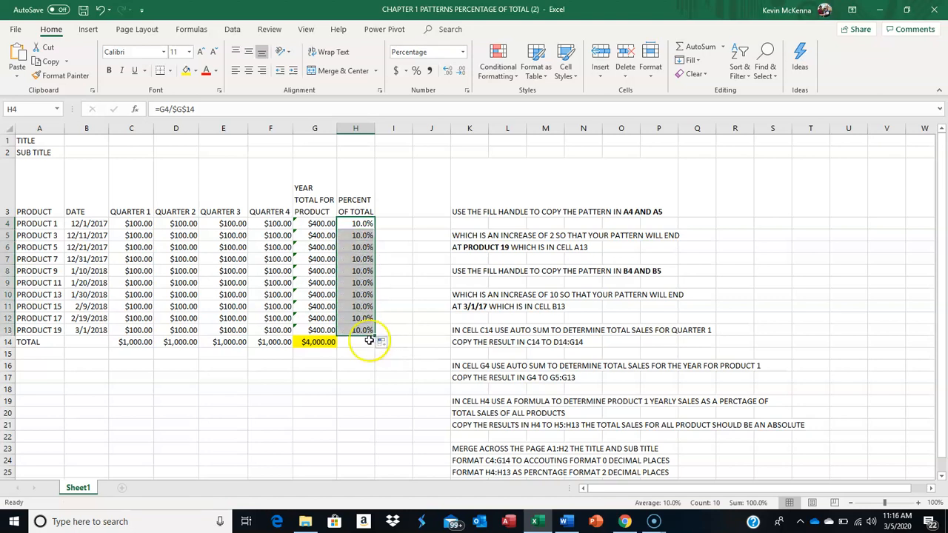
{"action": "left_click", "coordinate": [357, 329]}
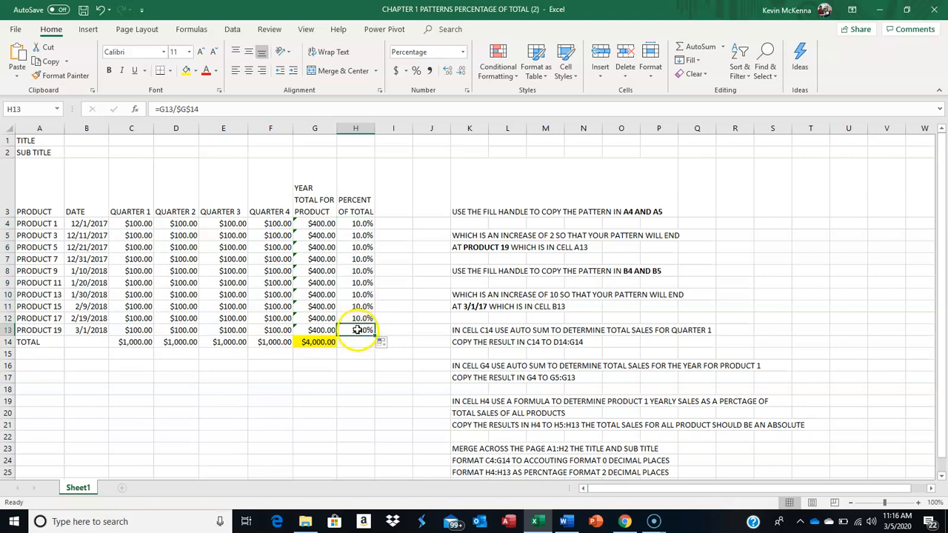
{"action": "double_click", "coordinate": [356, 331]}
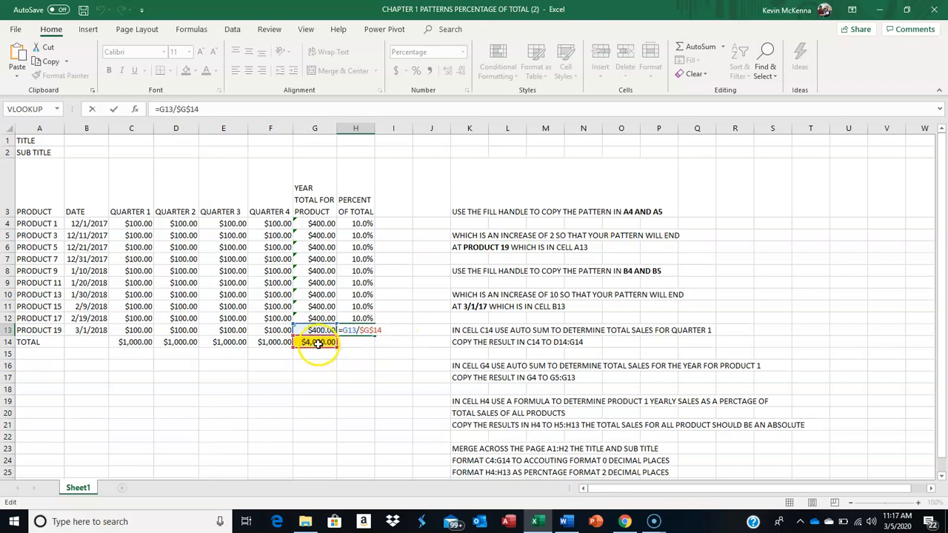
{"action": "key", "text": "Return"}
{"action": "left_click", "coordinate": [356, 330]}
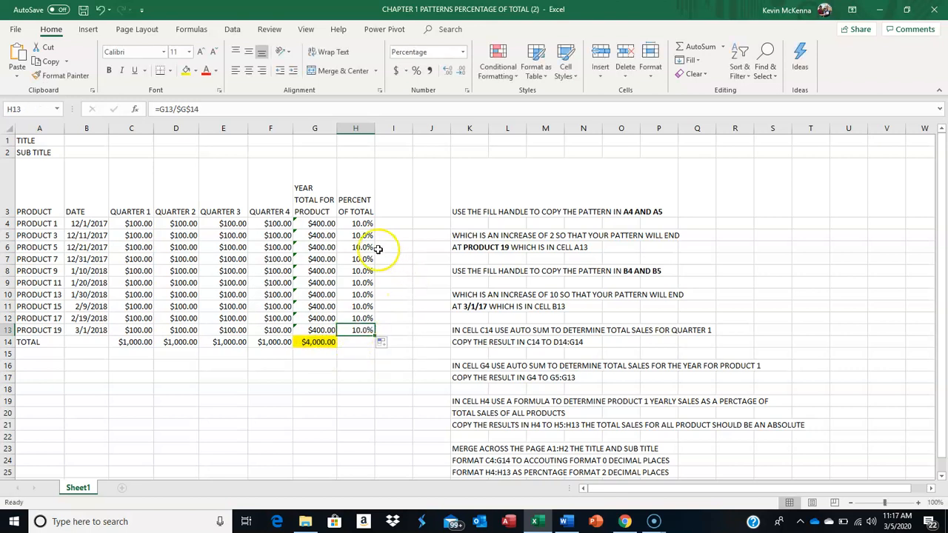
Clear the percent of total formulas from H4:H13
{"action": "left_click_drag", "start_coordinate": [361, 223], "coordinate": [357, 326]}
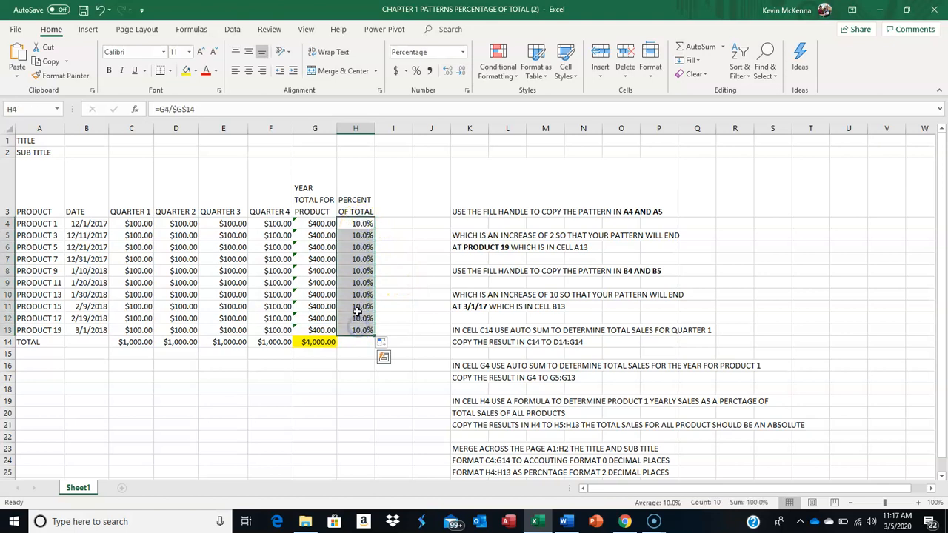
{"action": "key", "text": "Delete"}
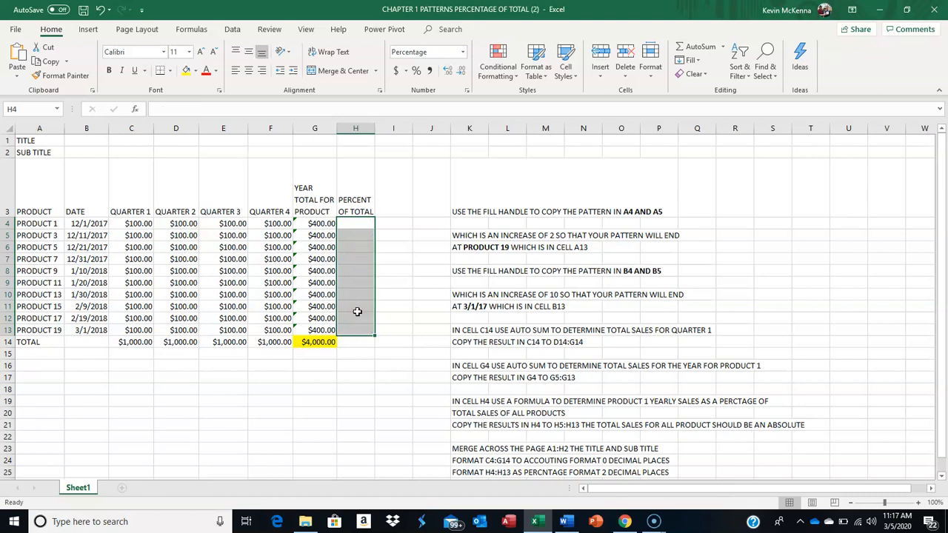
Enter =G4/$G$14 in H4 with an absolute reference to the grand total, and copy it down to H13
{"action": "left_click", "coordinate": [354, 222]}
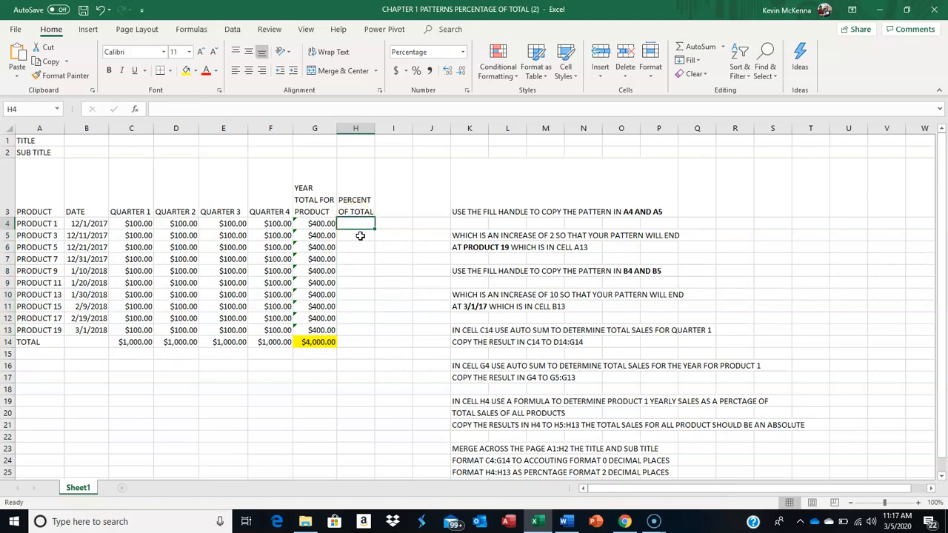
{"action": "type", "text": "="}
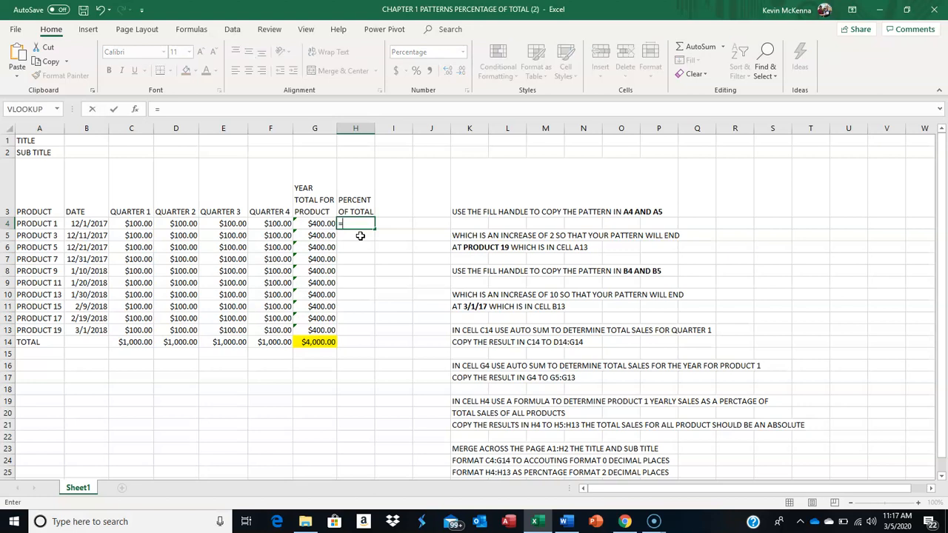
{"action": "left_click", "coordinate": [323, 223]}
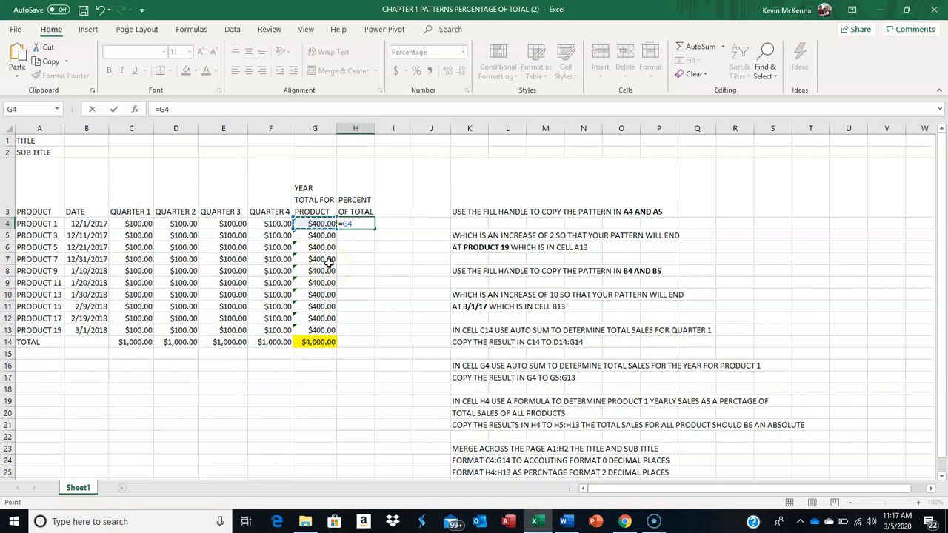
{"action": "type", "text": "/"}
{"action": "left_click", "coordinate": [333, 343]}
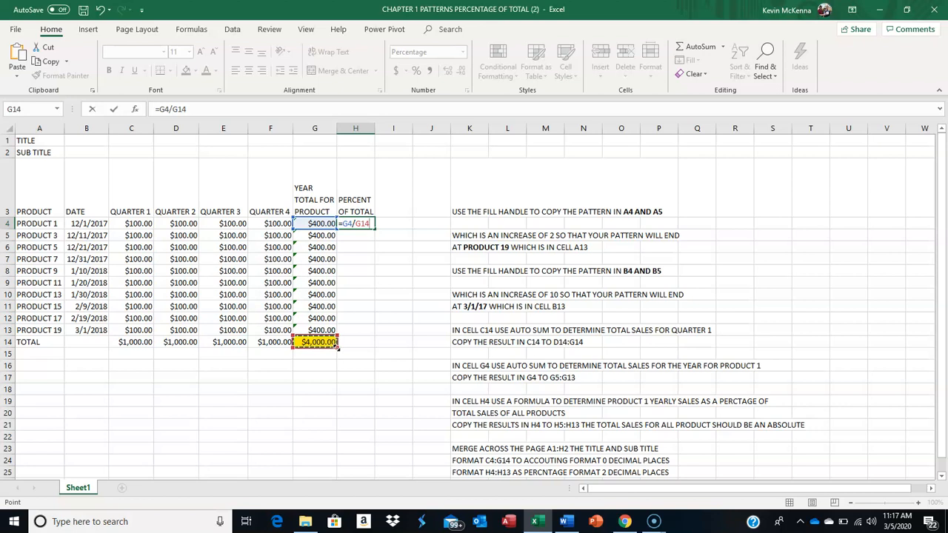
{"action": "left_click", "coordinate": [190, 109]}
{"action": "key", "text": "F4"}
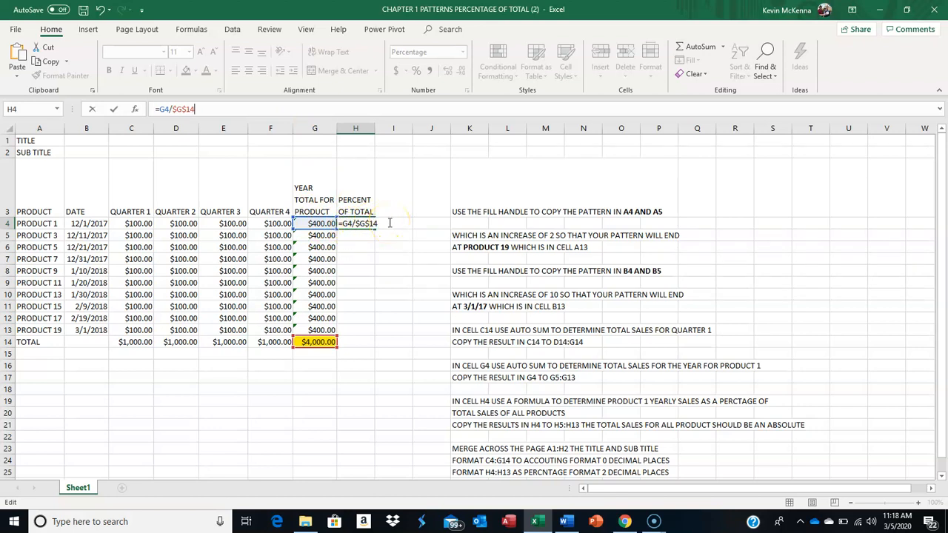
{"action": "left_click", "coordinate": [220, 111]}
{"action": "left_click", "coordinate": [116, 112]}
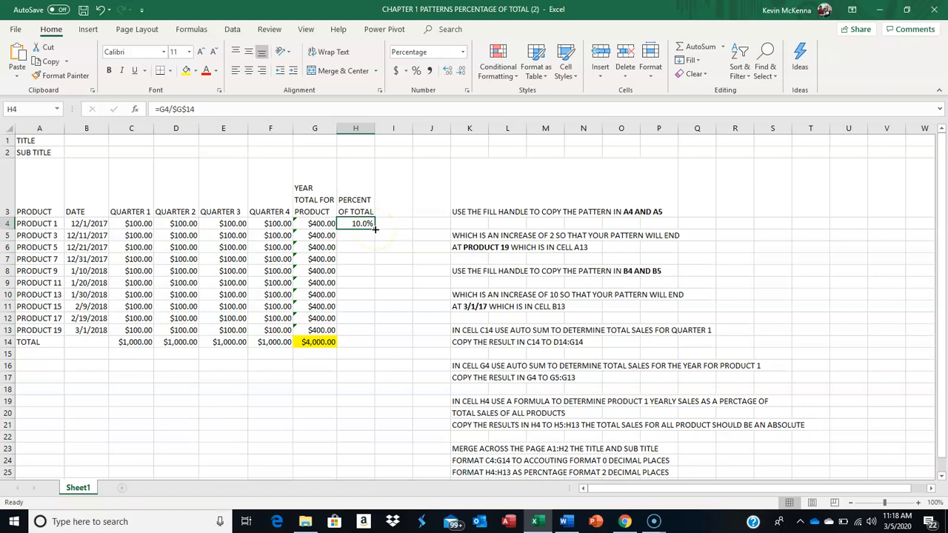
{"action": "left_click_drag", "start_coordinate": [374, 230], "coordinate": [360, 332]}
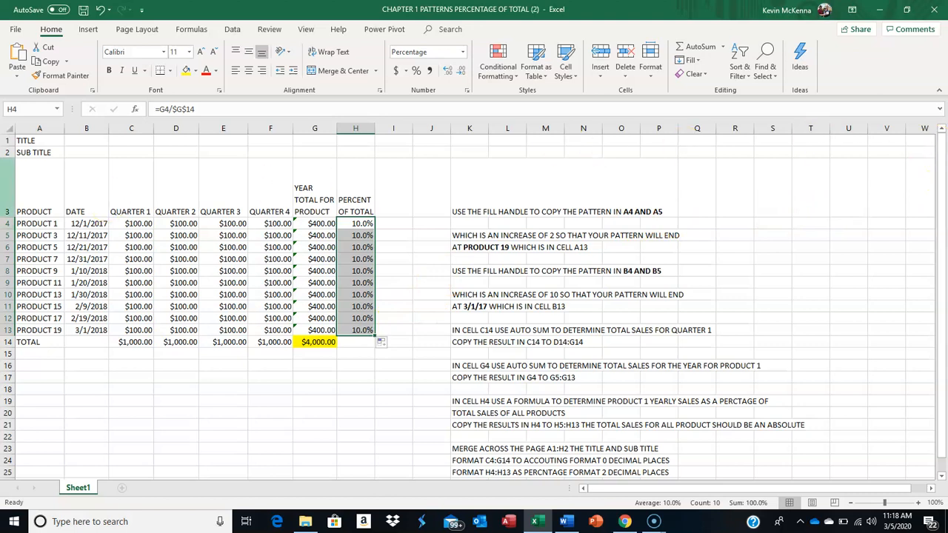
Merge and center the title across A1:H1
{"action": "left_click", "coordinate": [25, 140]}
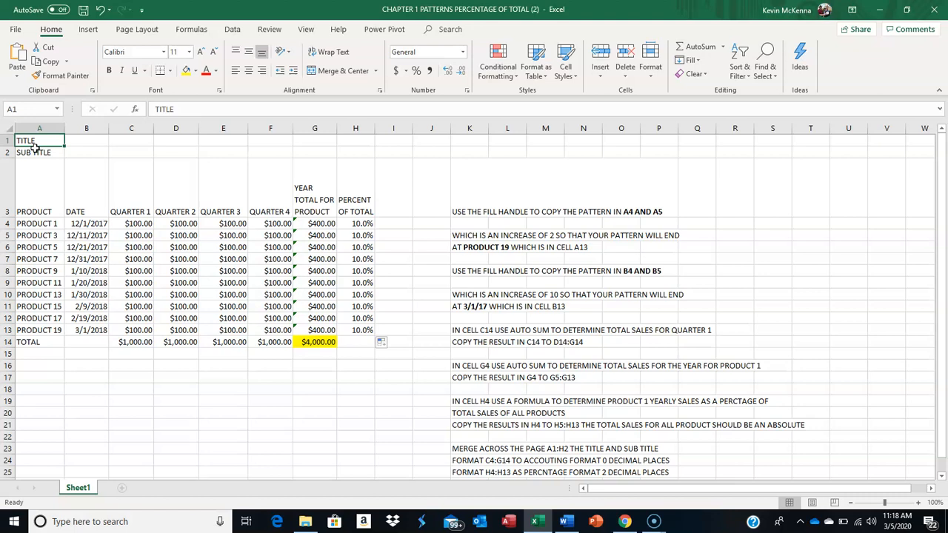
{"action": "left_click", "coordinate": [27, 141]}
{"action": "left_click_drag", "start_coordinate": [26, 140], "coordinate": [128, 140]}
{"action": "left_click_drag", "start_coordinate": [177, 140], "coordinate": [346, 140]}
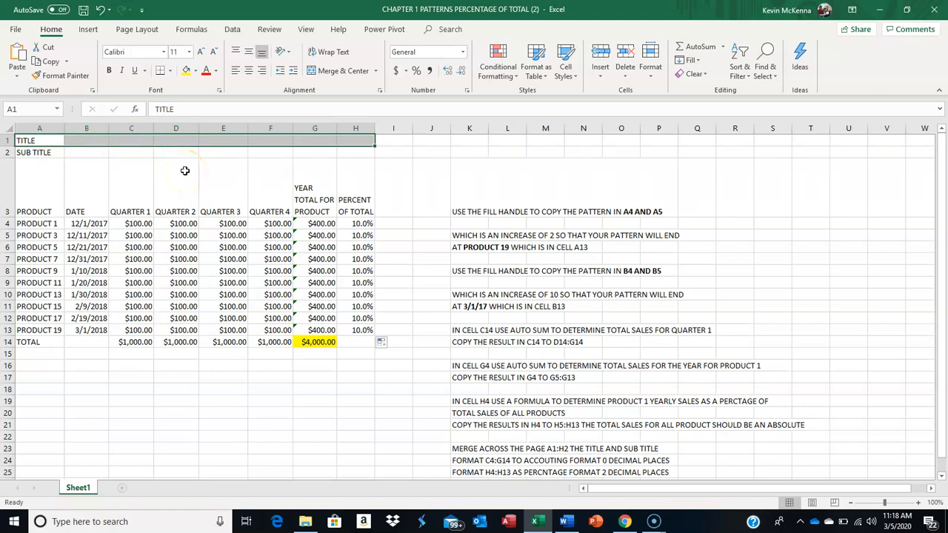
{"action": "left_click", "coordinate": [335, 72]}
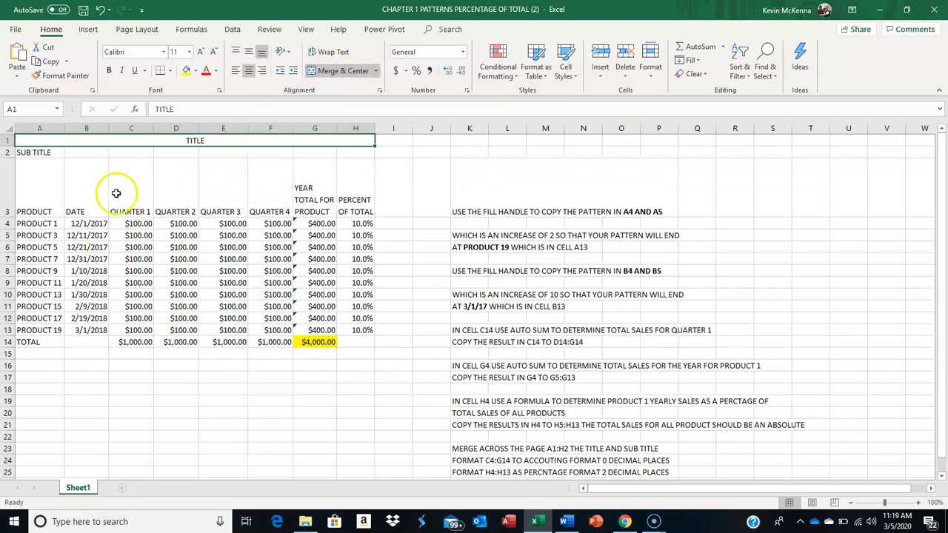
Merge and center the subtitle across A2:H2
{"action": "left_click", "coordinate": [29, 153]}
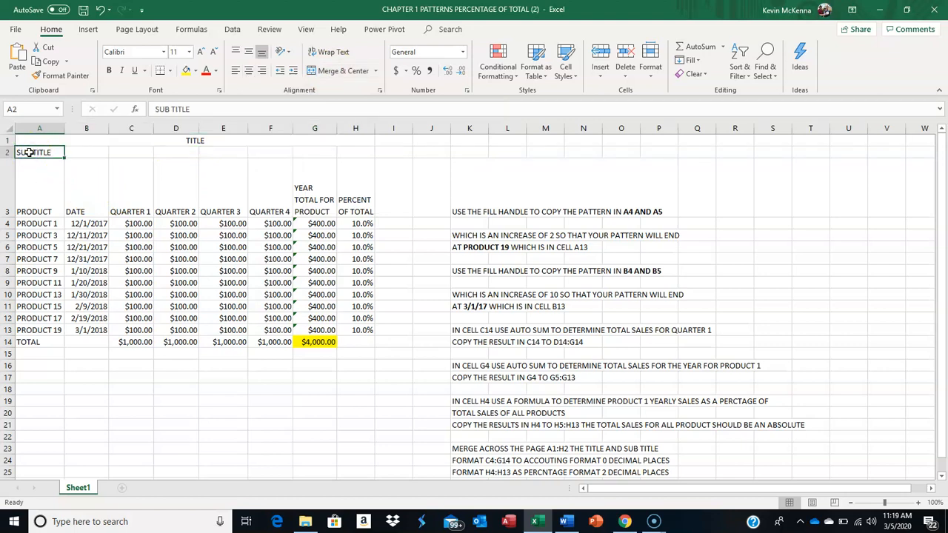
{"action": "left_click_drag", "start_coordinate": [29, 153], "coordinate": [345, 157]}
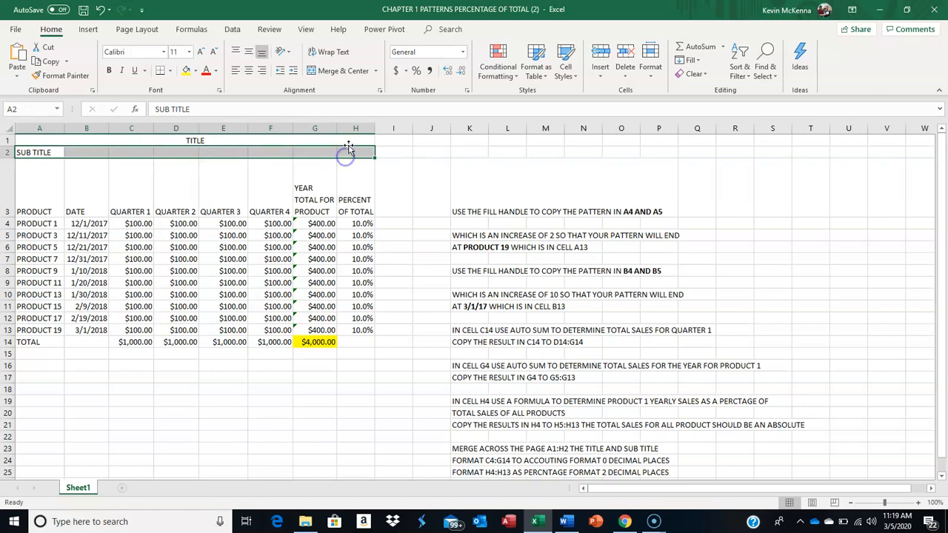
{"action": "left_click", "coordinate": [332, 72]}
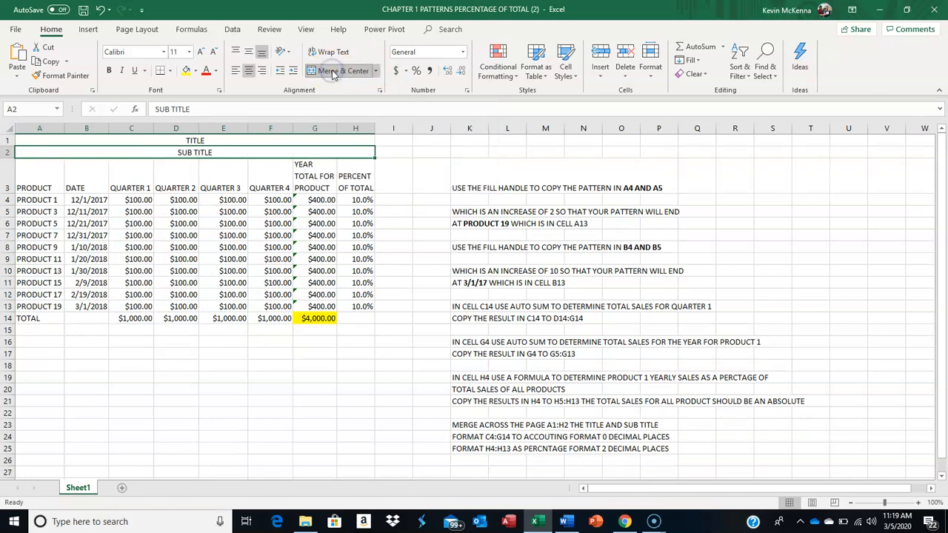